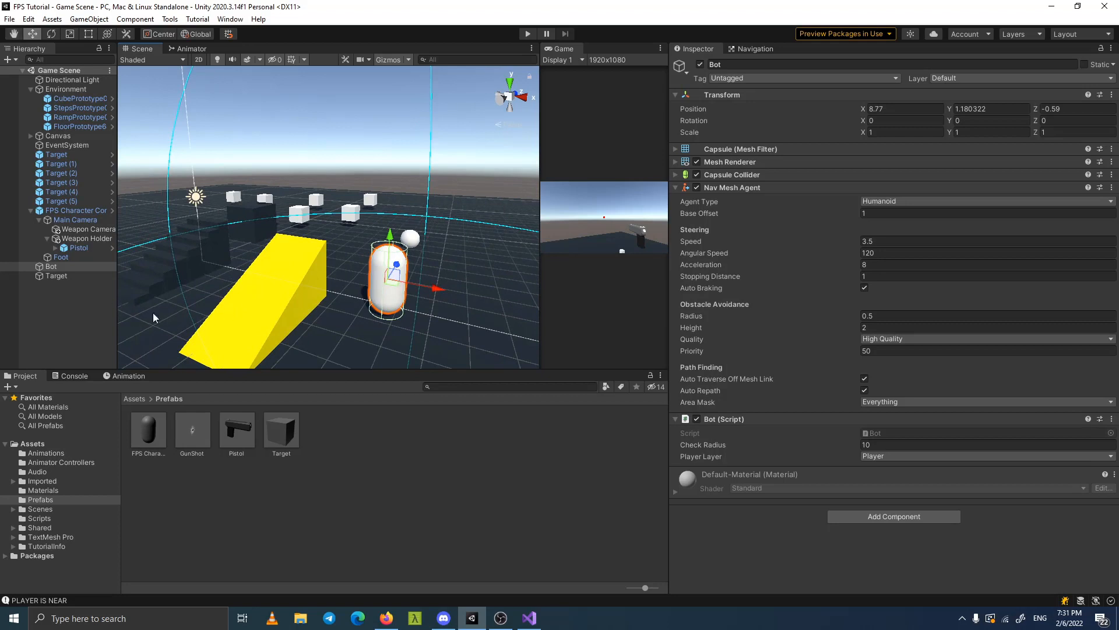
Open the Pistol prefab on its own for editing and view the gun from the side.
click(82, 247)
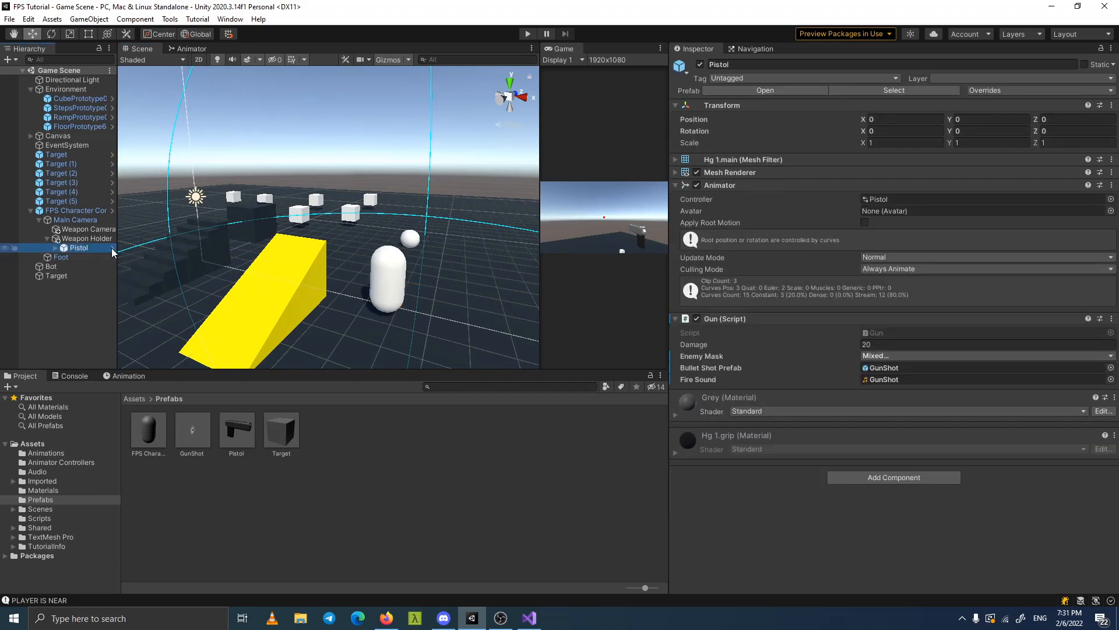
click(112, 248)
double_click(59, 98)
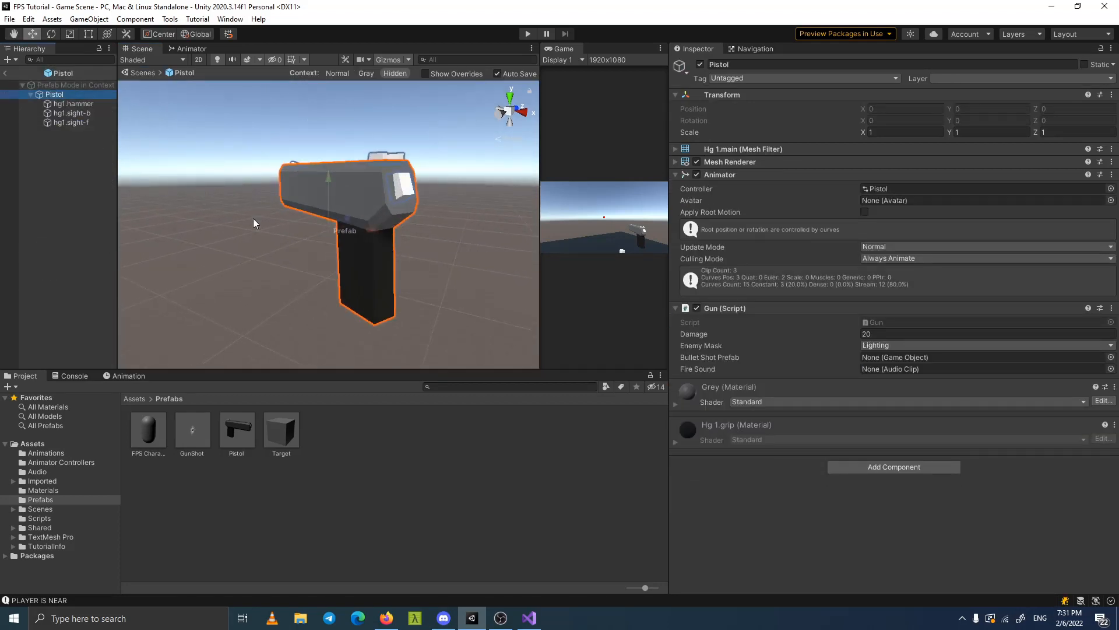
alt+drag(253, 218, 291, 227)
double_click(246, 440)
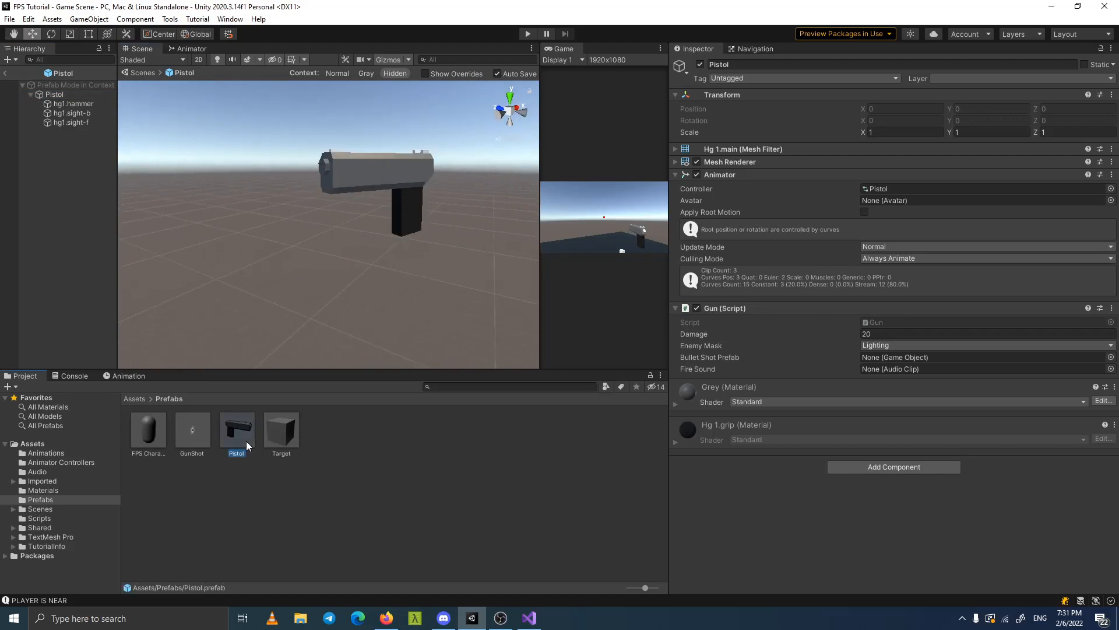
alt+drag(333, 308, 575, 233)
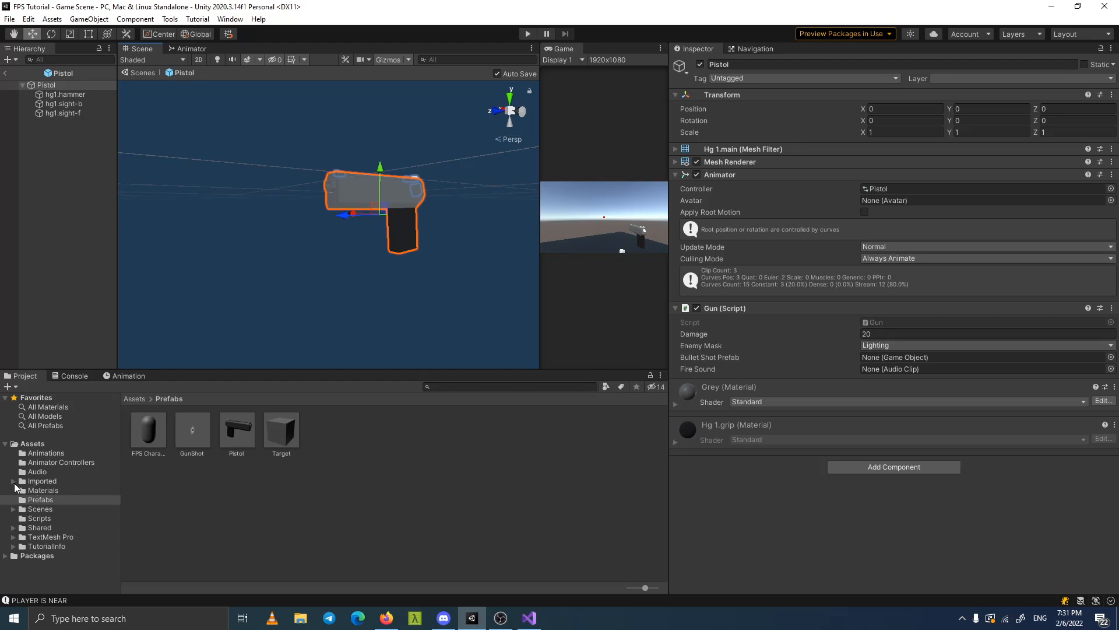
Add the MuzzleFlash01 prefab from the imported EffectExamples Weapon Effects prefabs to the Pistol prefab.
click(13, 481)
click(43, 500)
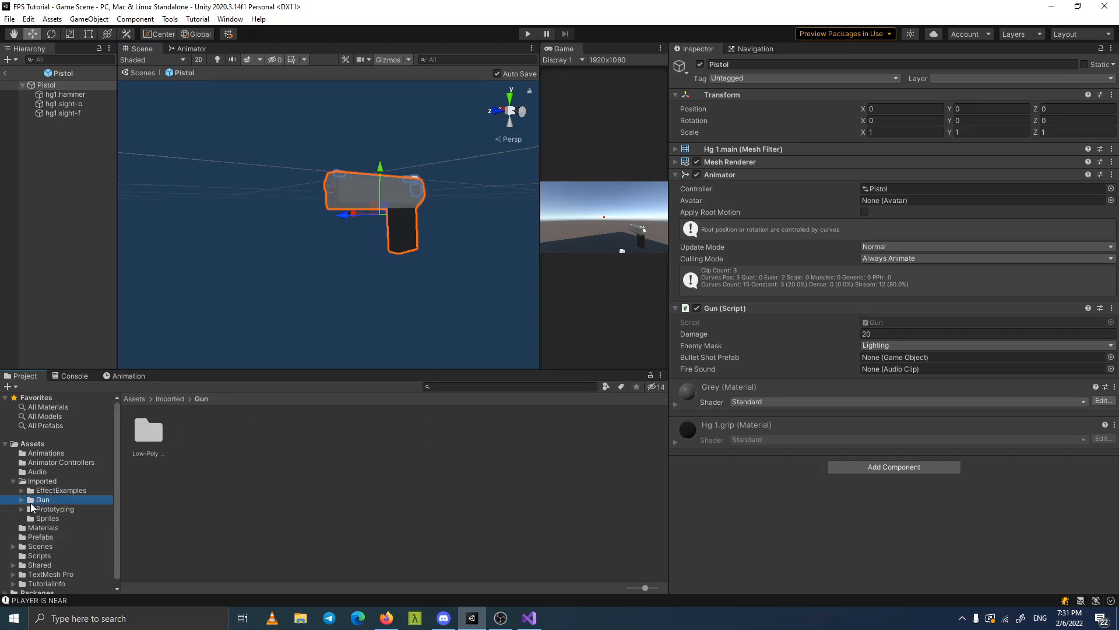
click(21, 491)
scroll(35, 502, down, 1)
click(74, 521)
click(91, 538)
double_click(247, 435)
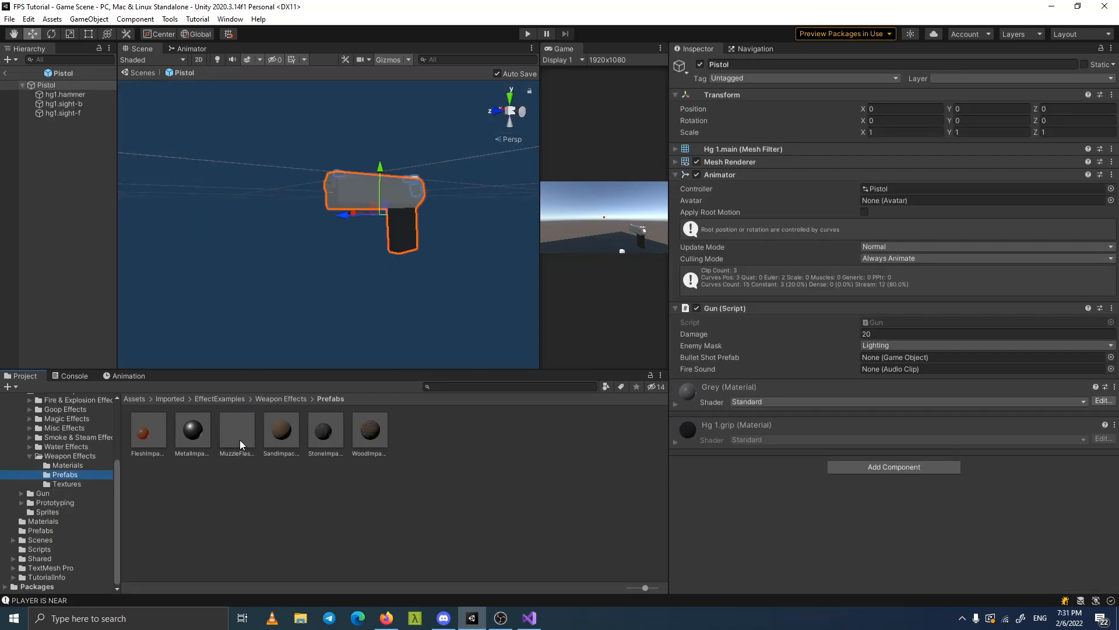
drag(240, 440, 86, 220)
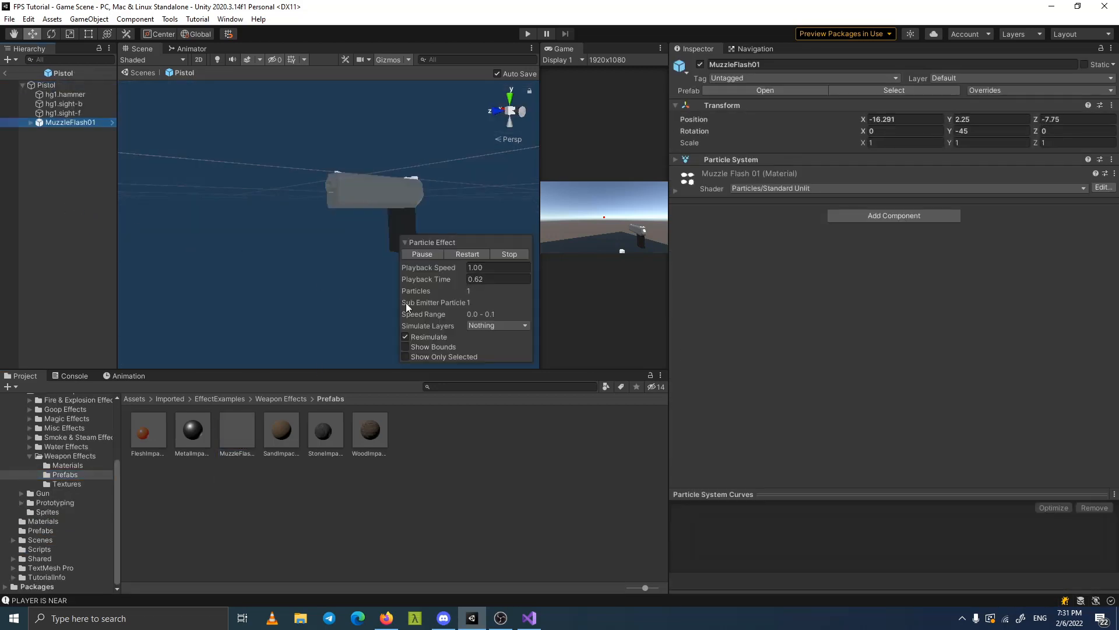
Reset the muzzle flash's transform and move it forward to the pistol's muzzle, at about Z 0.908.
right_click(692, 104)
click(708, 113)
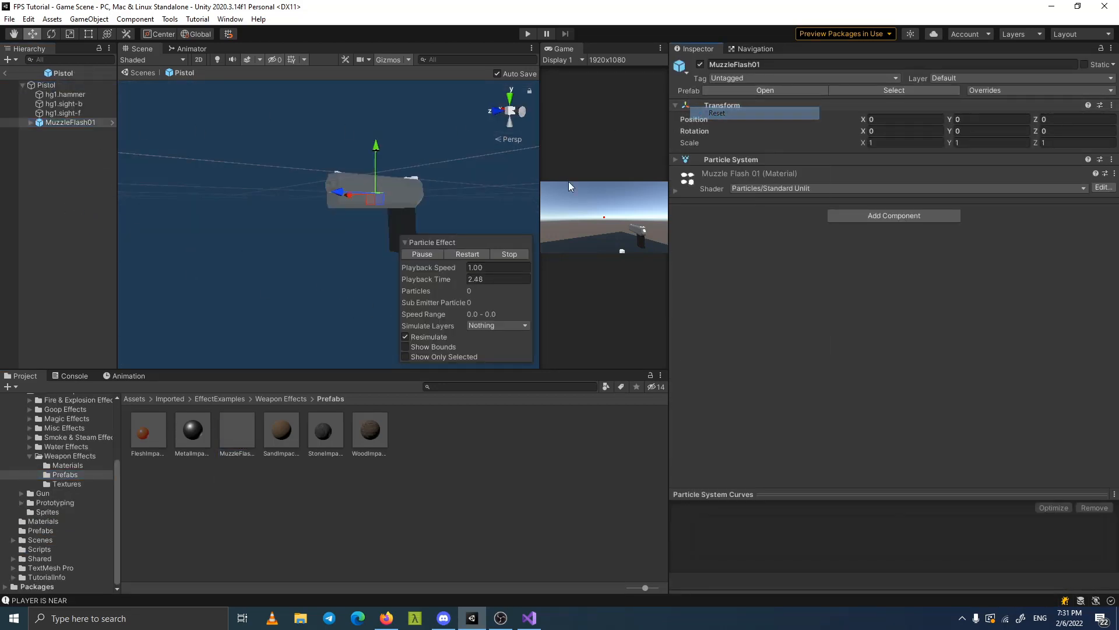
right_drag(386, 231, 318, 311)
drag(296, 275, 250, 282)
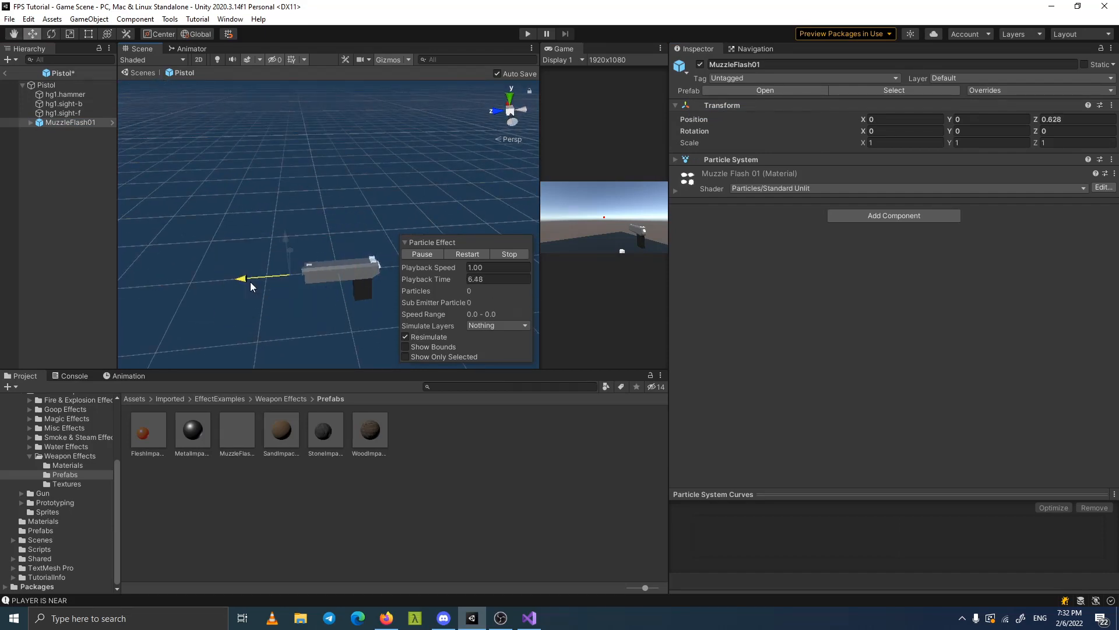
right_drag(251, 281, 151, 237)
drag(340, 244, 337, 240)
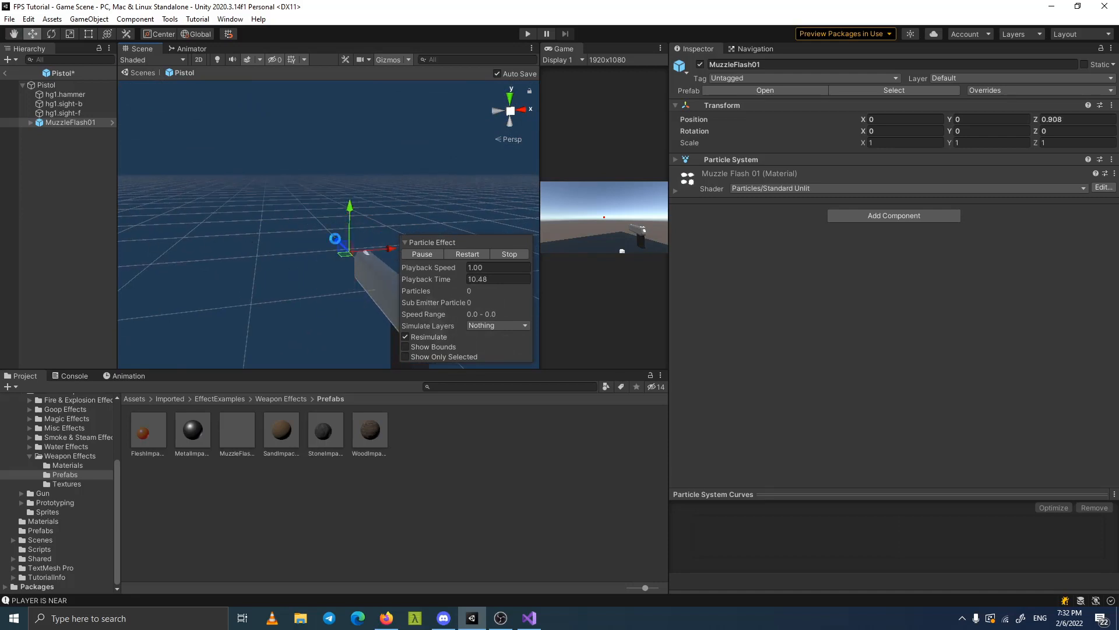
Return to the game scene and play-test the pistol's muzzle flash in an enlarged game view, firing several shots before stopping play mode.
click(4, 73)
click(597, 234)
key(shift+space)
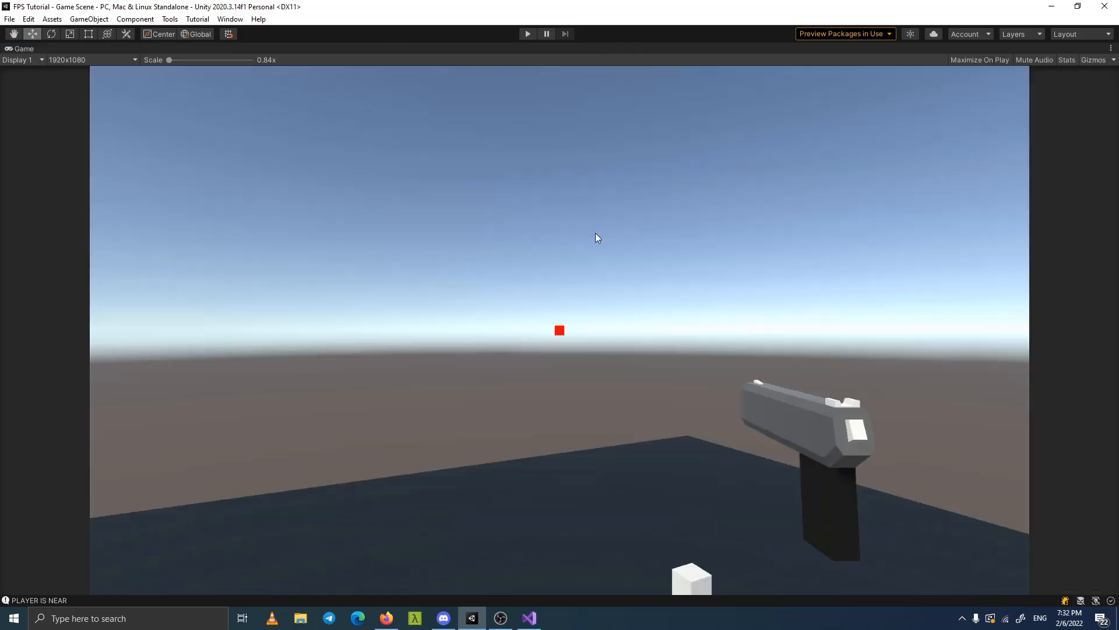
click(528, 34)
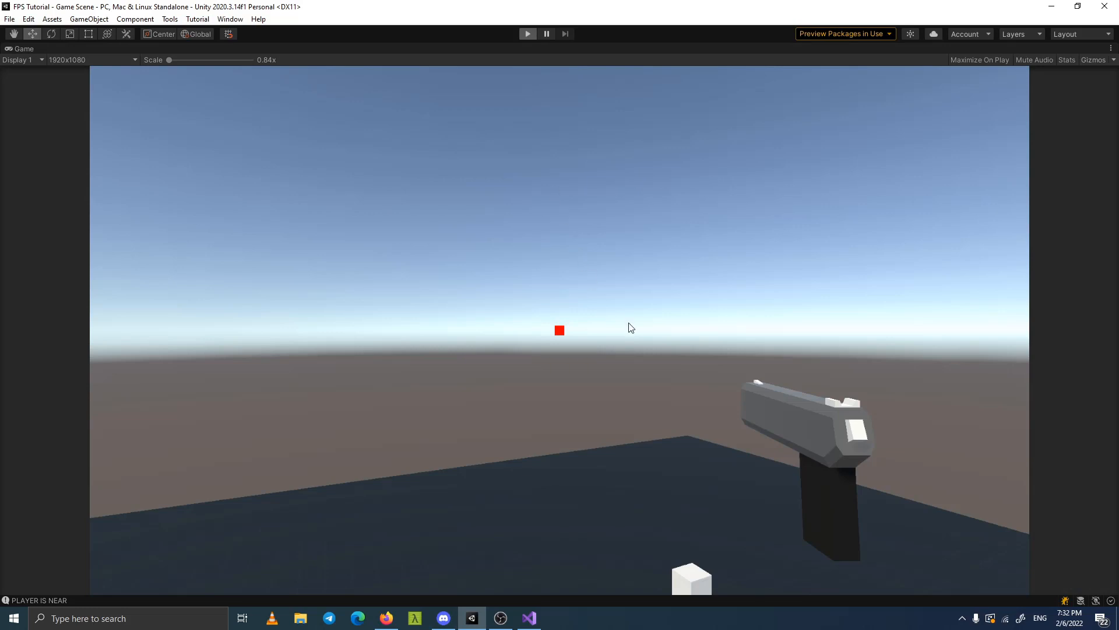
key(s)
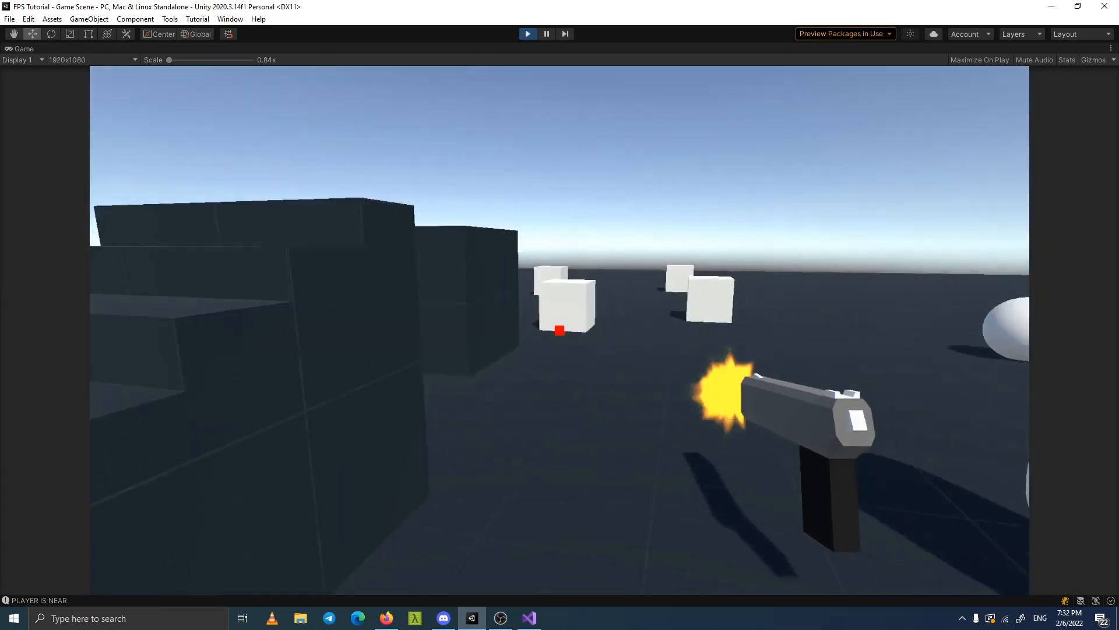
key(w)
click(560, 331)
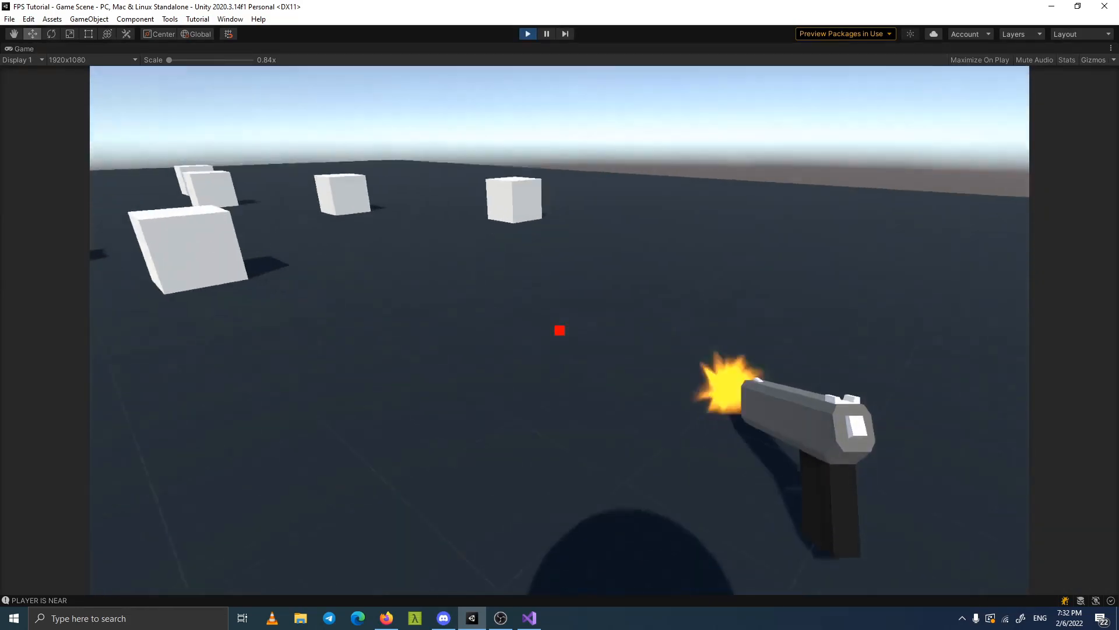
click(560, 331)
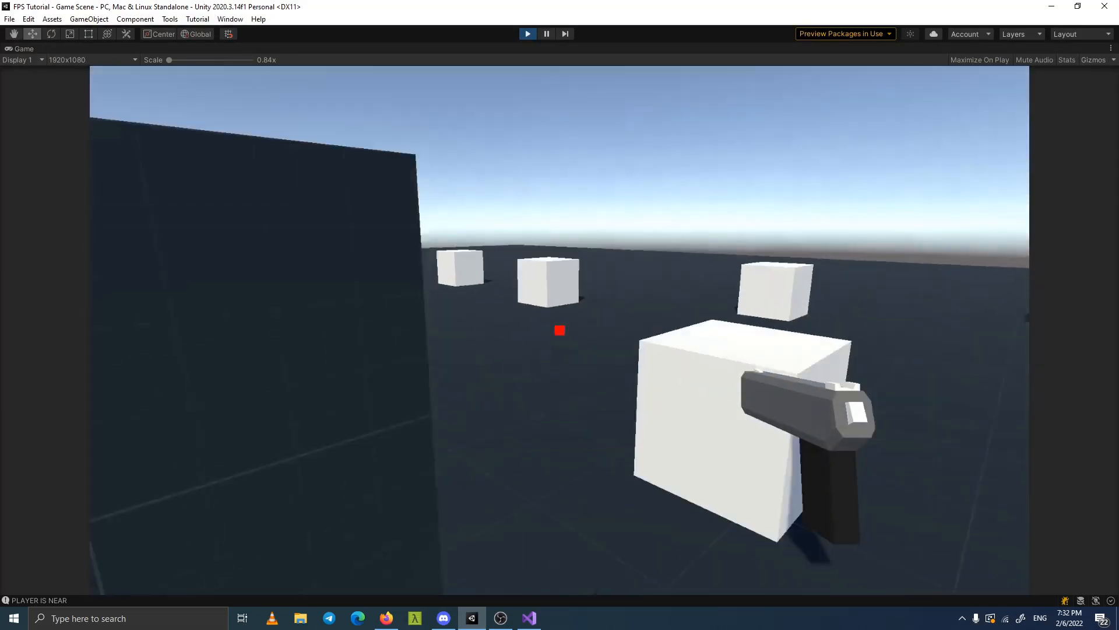
click(559, 330)
click(559, 330)
key(Escape)
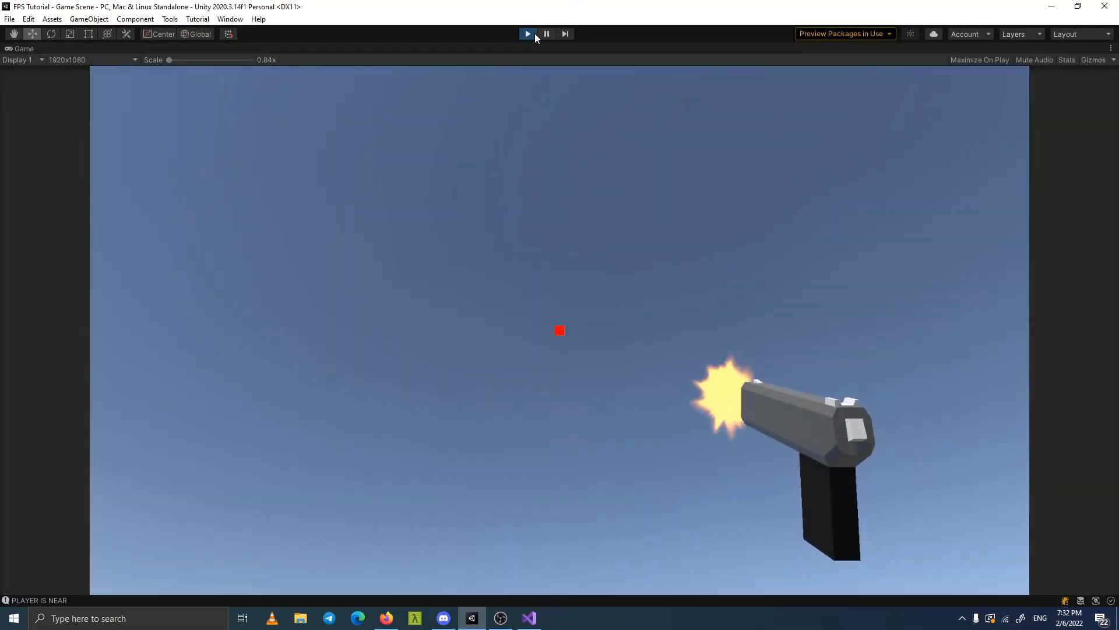
click(528, 33)
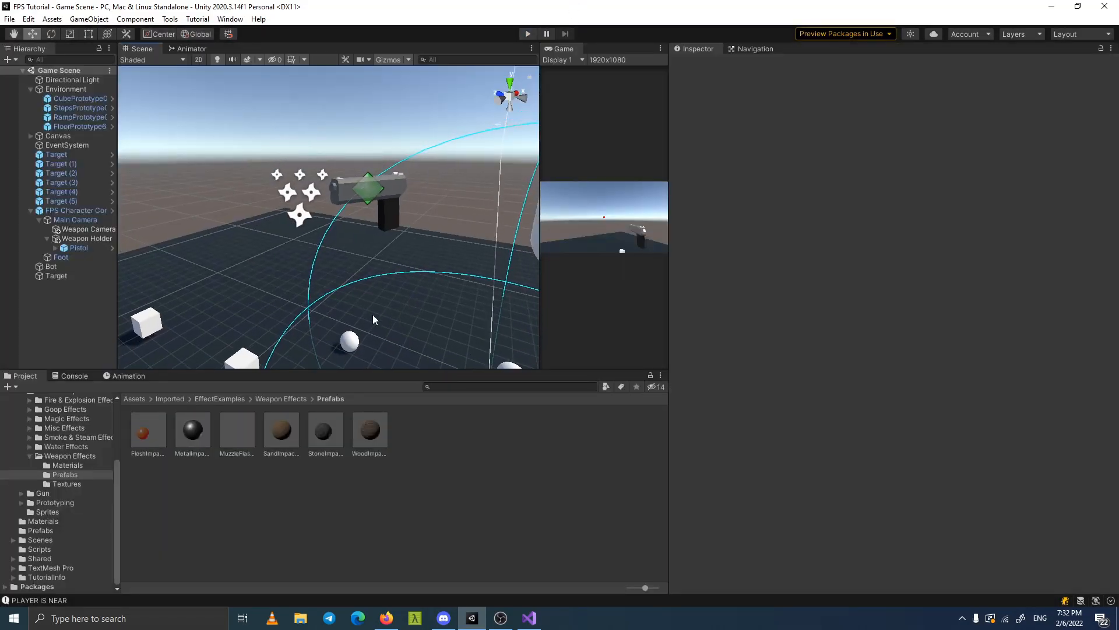
Reopen the Pistol prefab and unpack the MuzzleFlash01 prefab instance inside it.
click(388, 216)
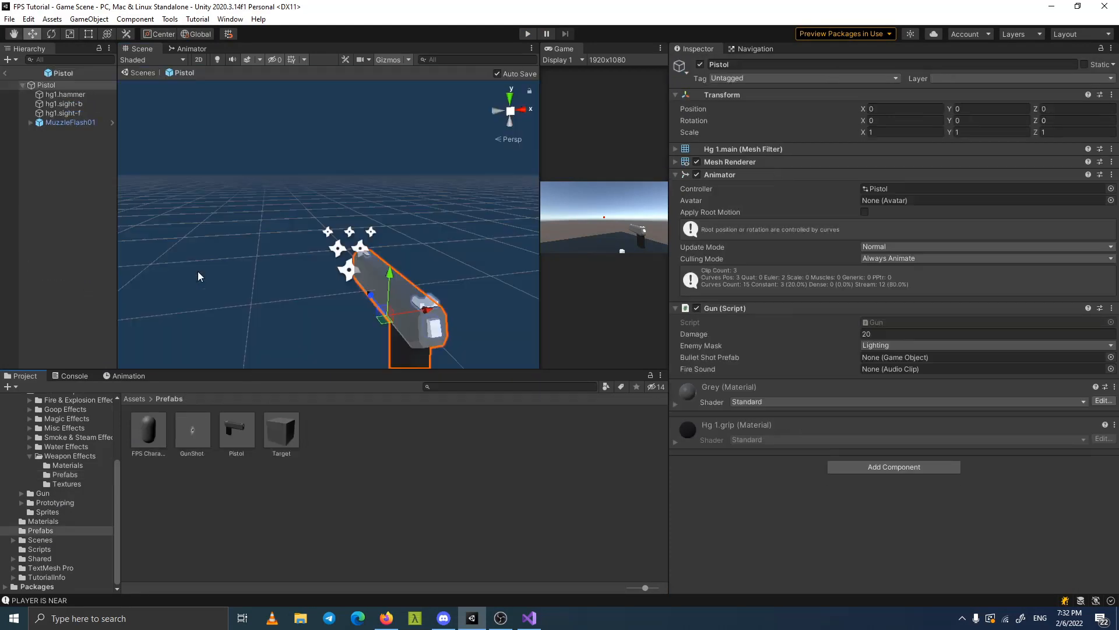
click(55, 123)
right_click(54, 124)
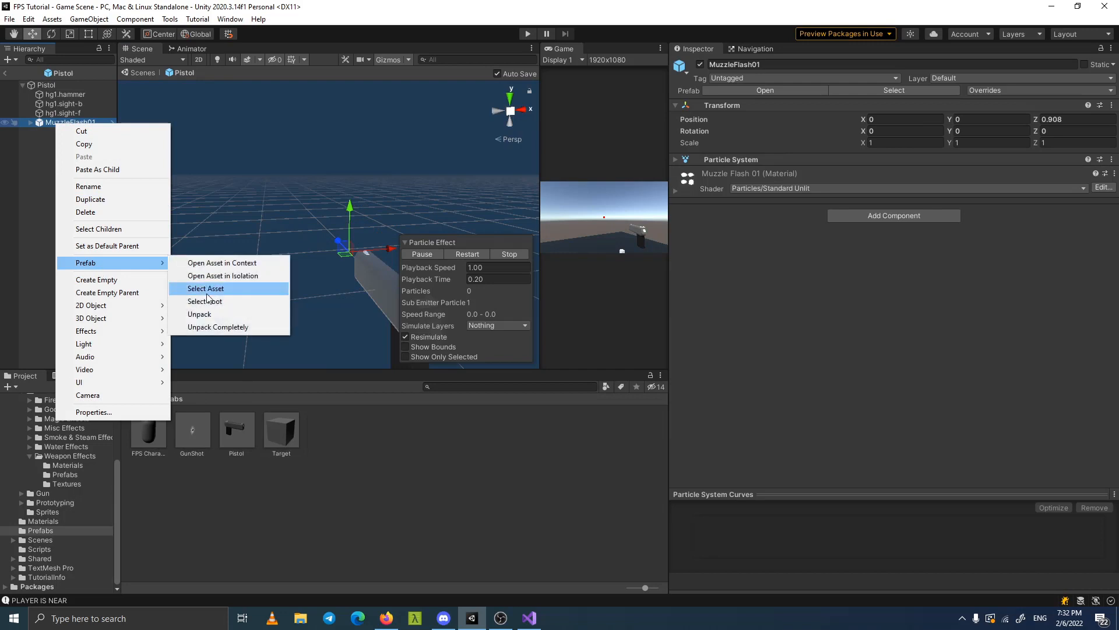
click(199, 316)
Turn off Looping in the Particle System of MuzzleFlash01.
click(30, 123)
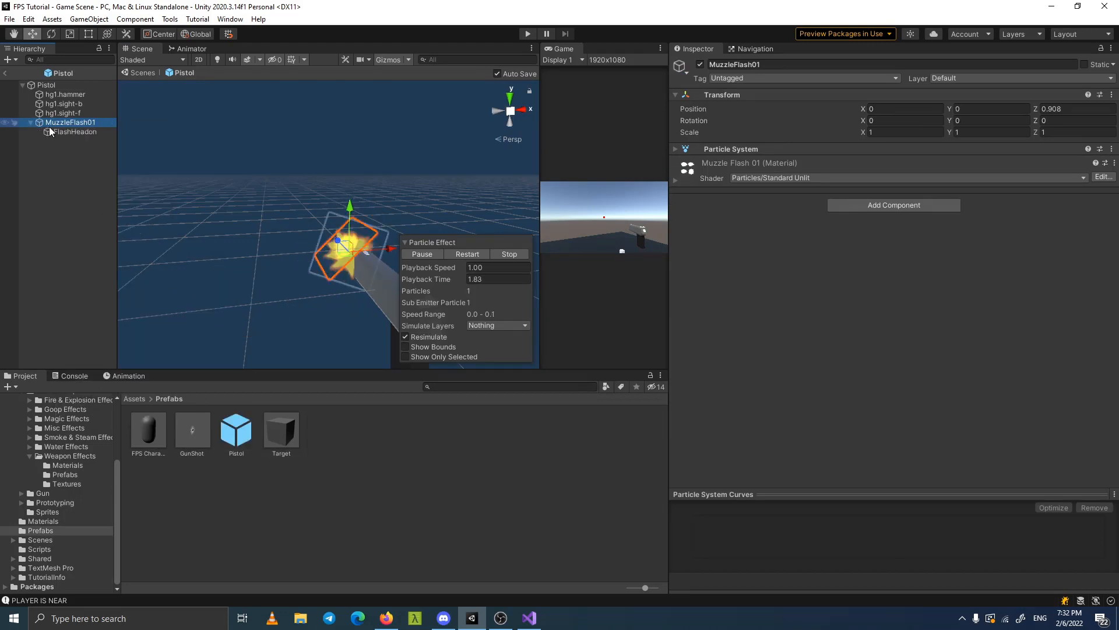
click(58, 129)
click(58, 122)
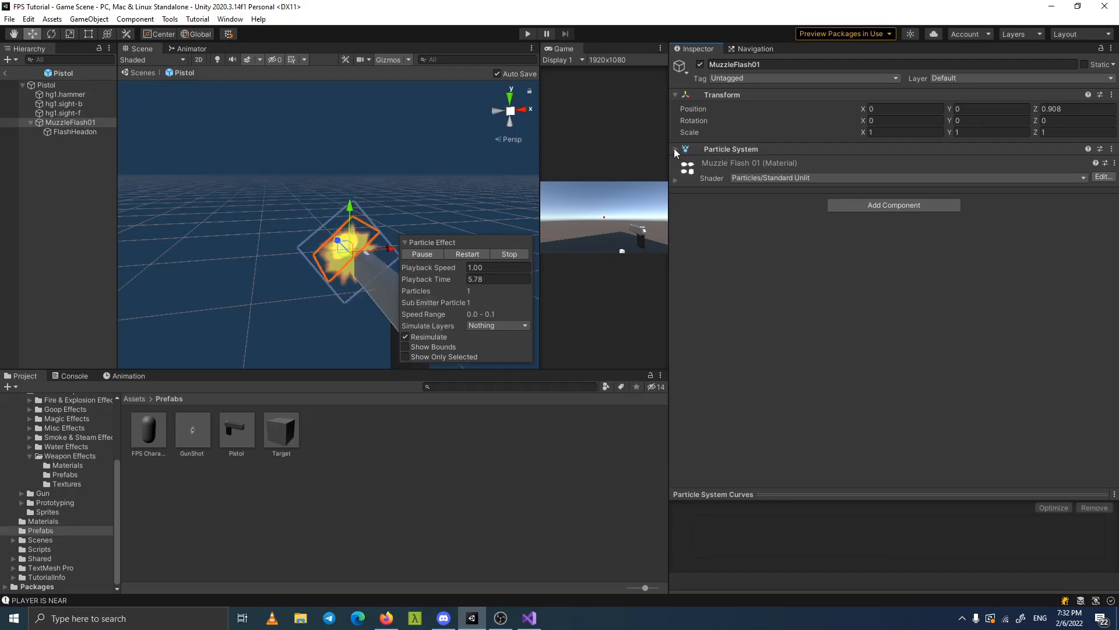
click(751, 149)
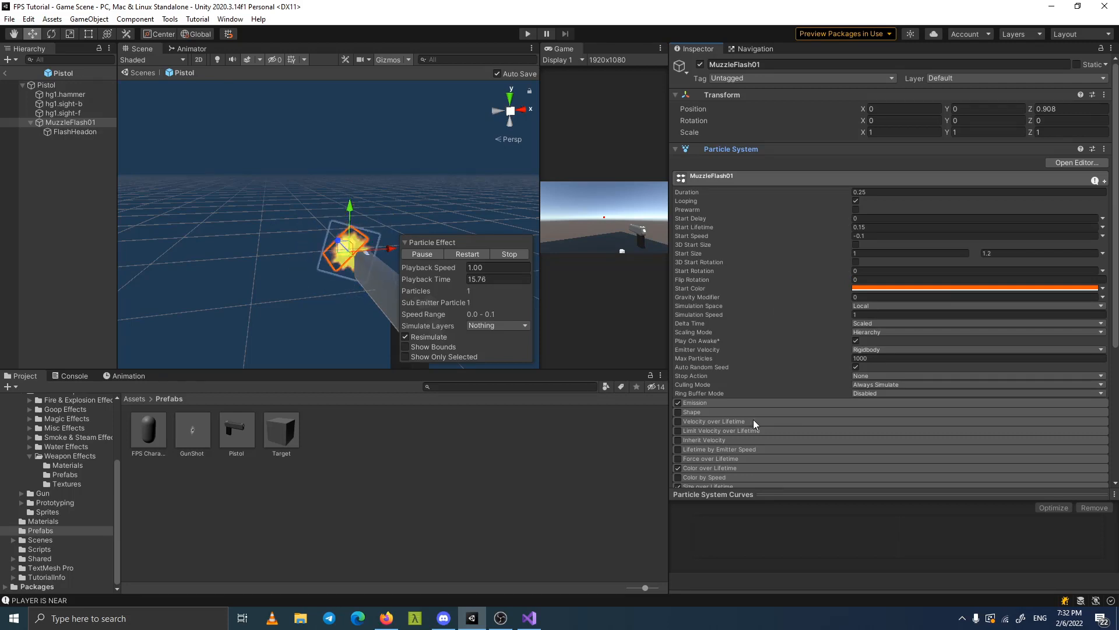
scroll(747, 432, down, 5)
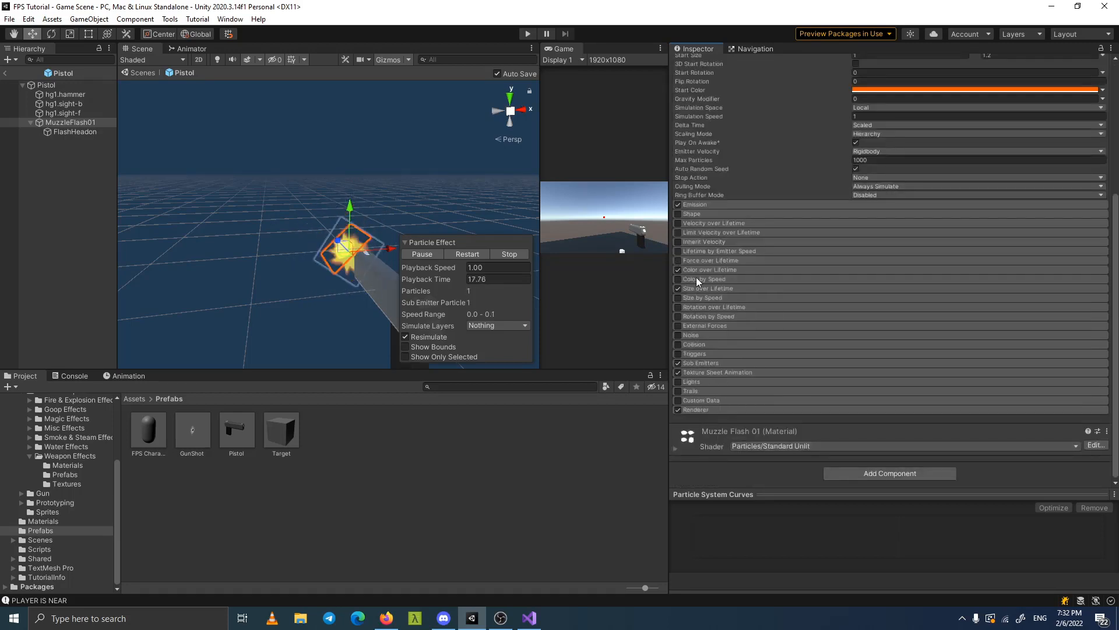
scroll(775, 315, up, 5)
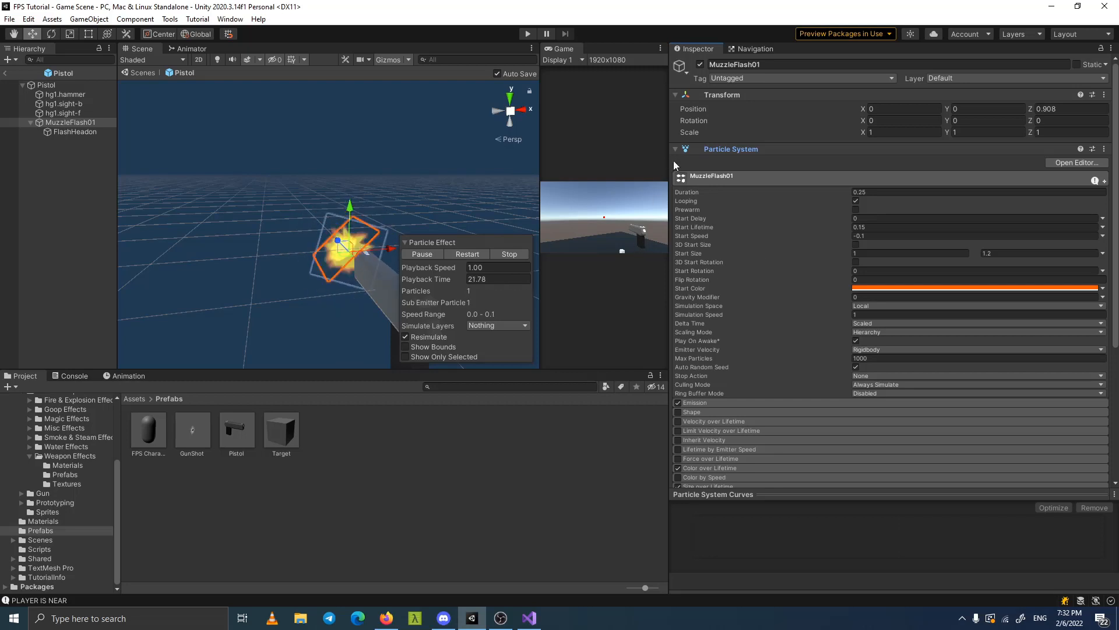
click(856, 201)
Preview the muzzle flash particle effect several times in the scene to check its one-shot playback.
click(68, 132)
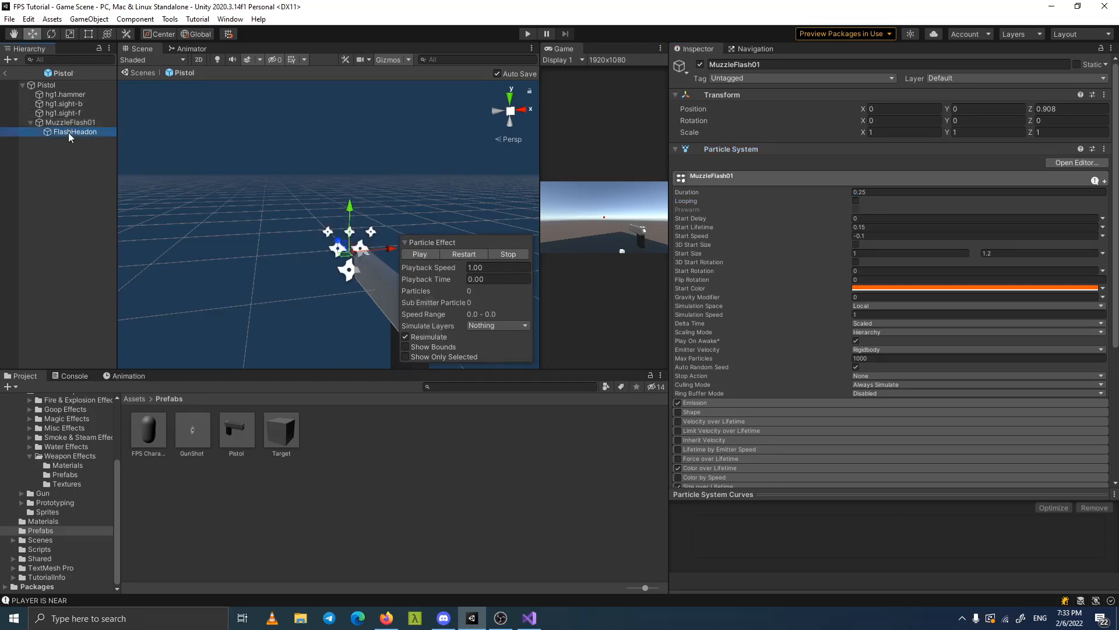
click(69, 122)
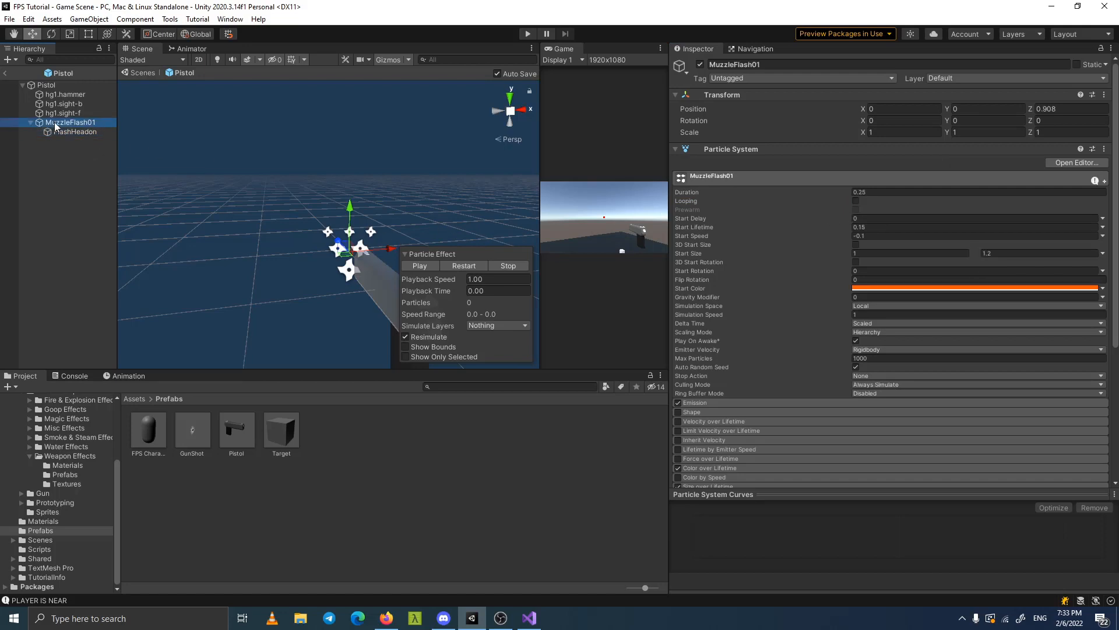
click(429, 255)
click(427, 256)
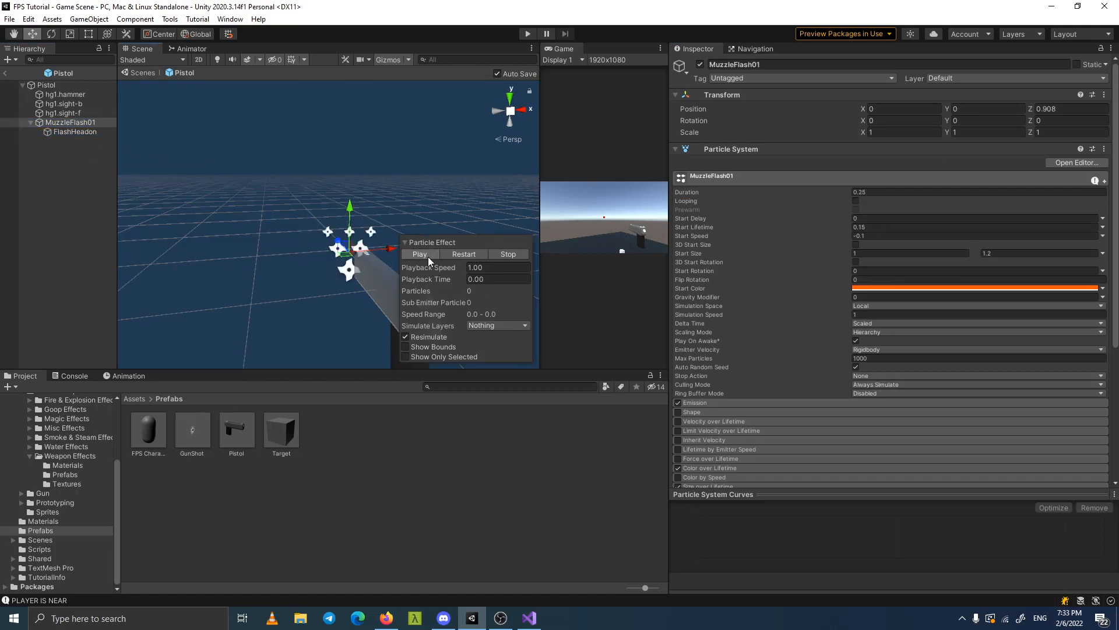
click(428, 257)
click(428, 257)
click(427, 257)
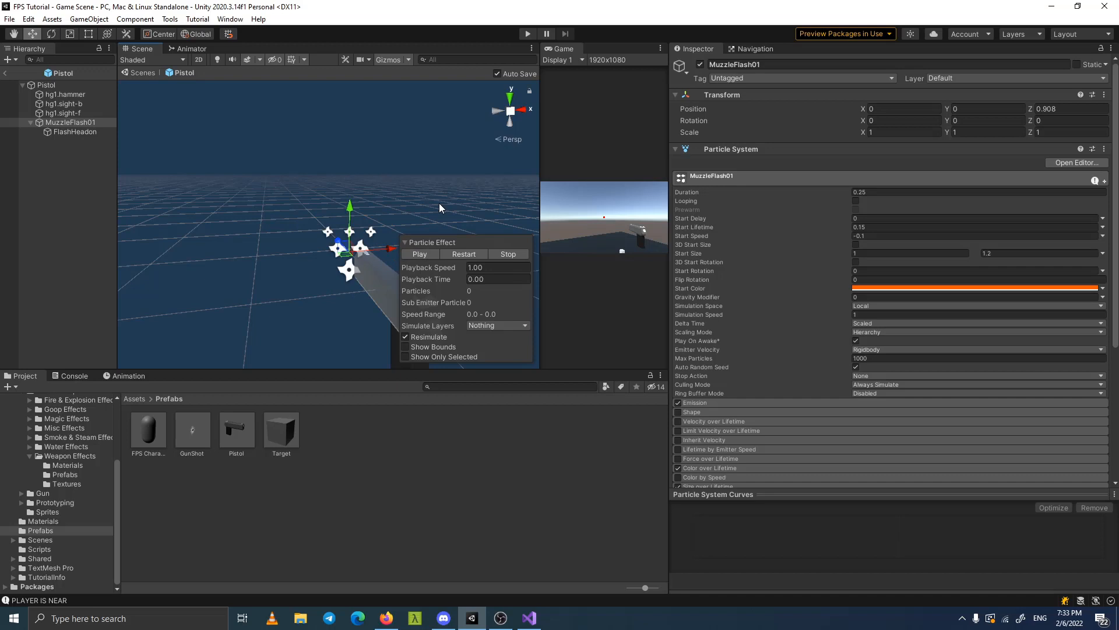
click(72, 123)
right_drag(181, 189, 185, 178)
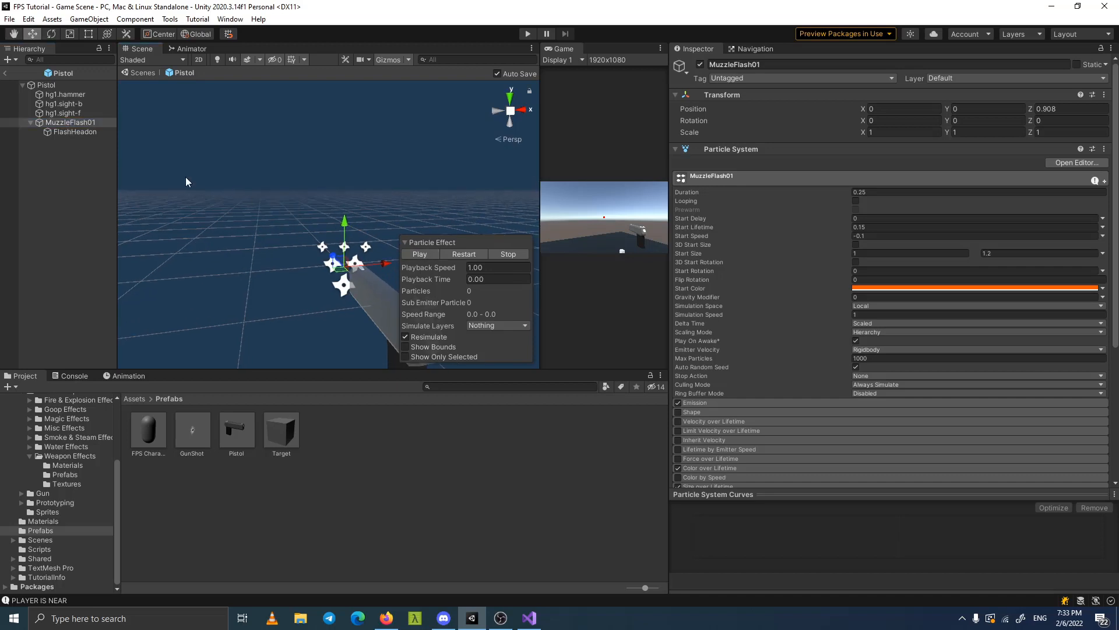
click(55, 124)
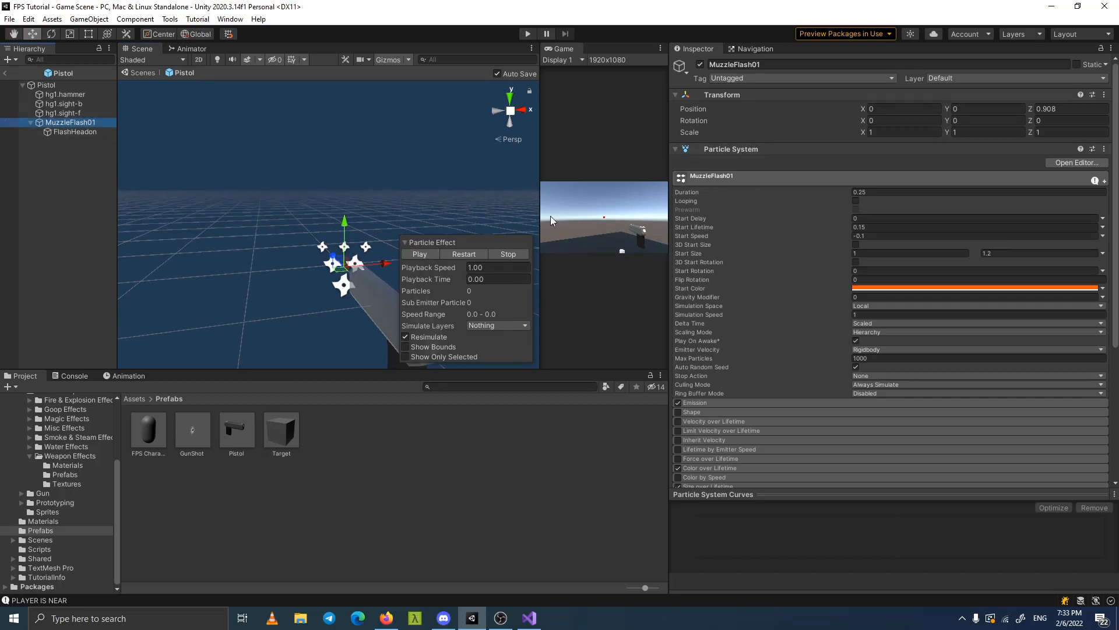
click(432, 258)
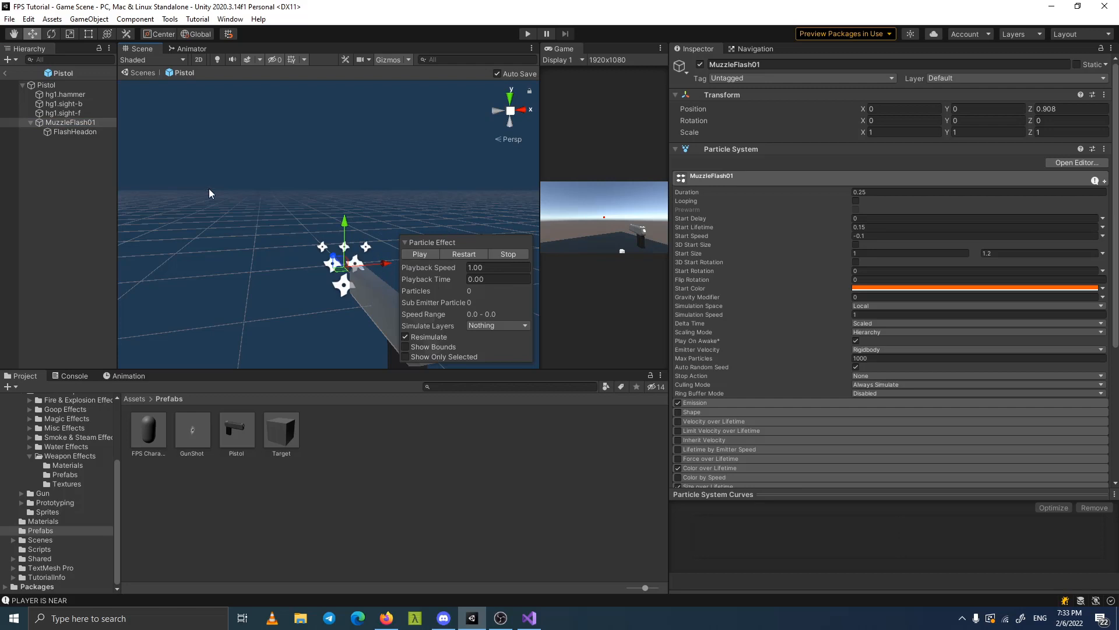
Open the Pistol's Gun script in Visual Studio, reduce the code's text size and go to its shooting functions.
click(59, 87)
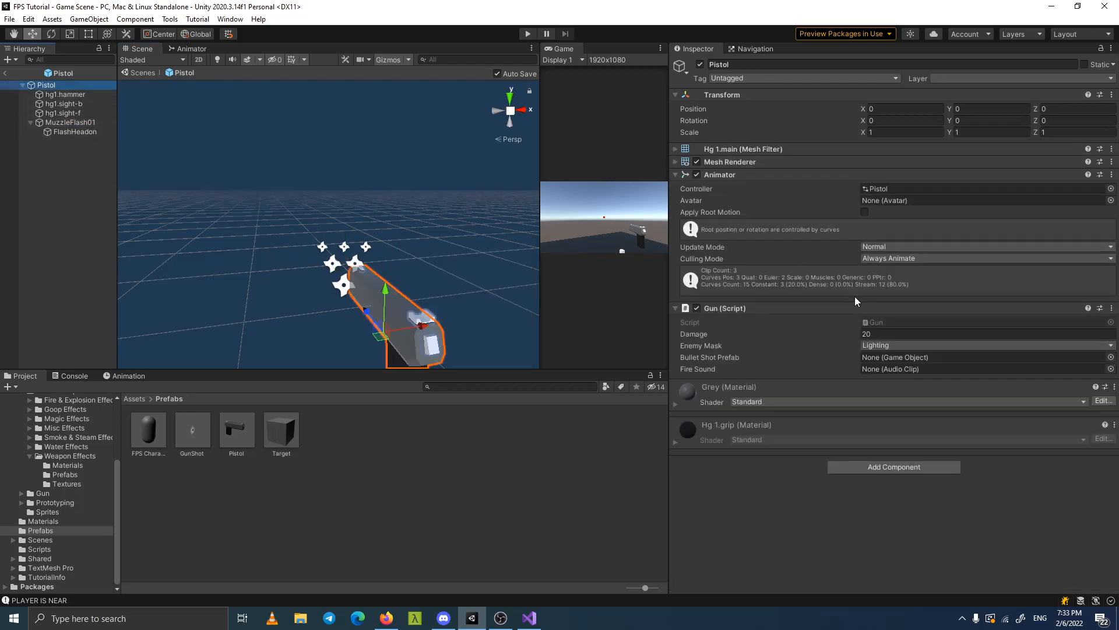
click(1111, 308)
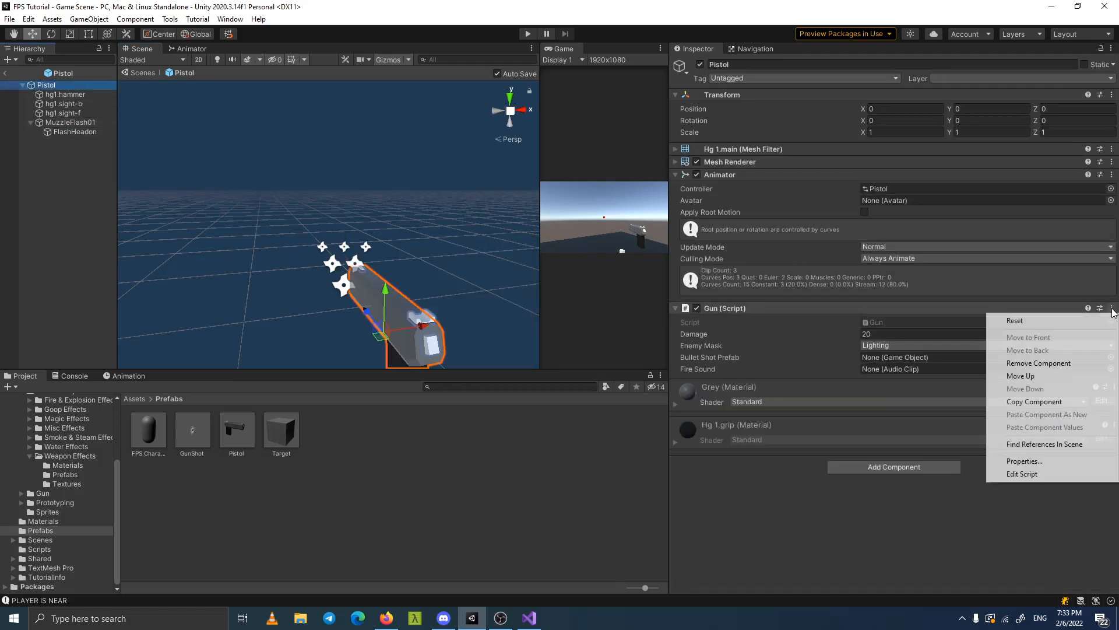
click(1048, 476)
scroll(457, 348, down, 4)
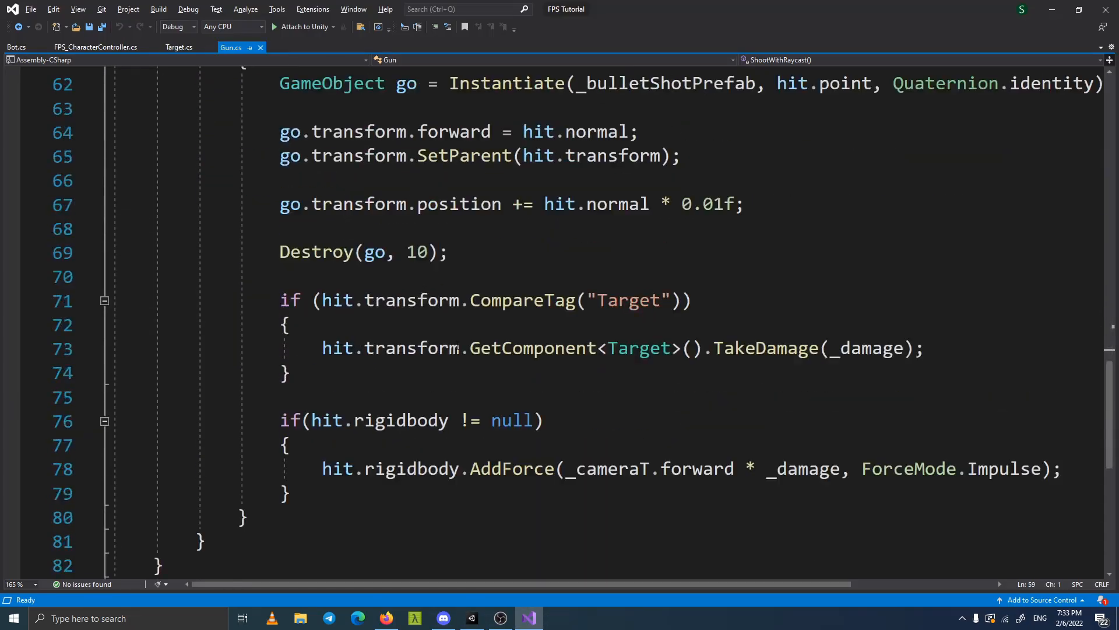
ctrl+scroll(458, 348, down, 8)
scroll(346, 366, up, 8)
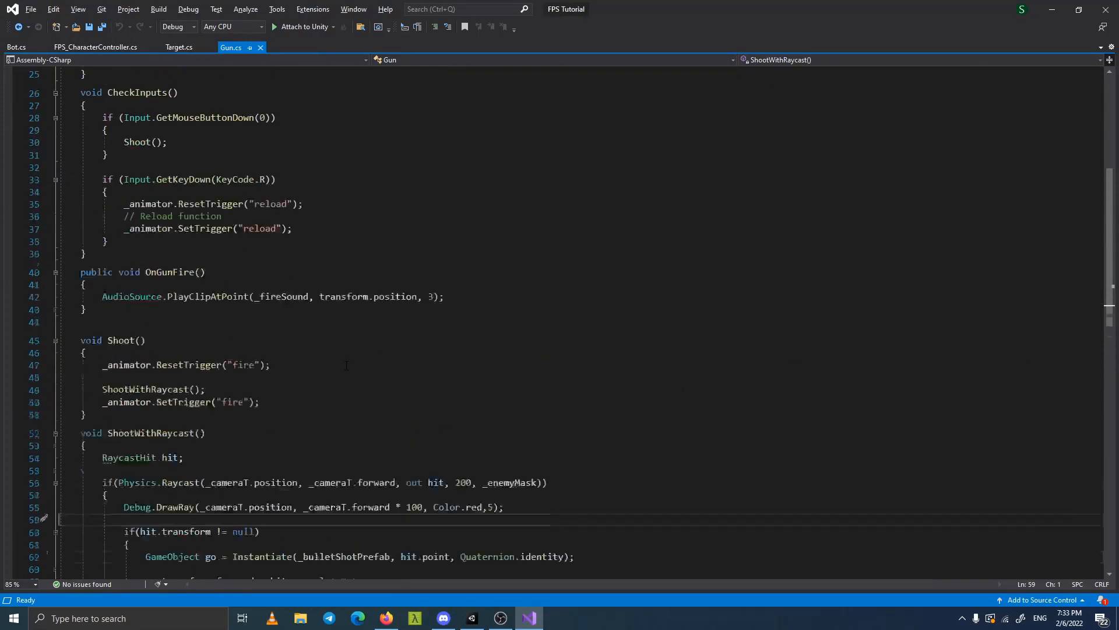
Enlarge the code's text and examine how the OnGunFire and Shoot functions in the Gun script work.
scroll(346, 365, up, 4)
scroll(346, 366, down, 5)
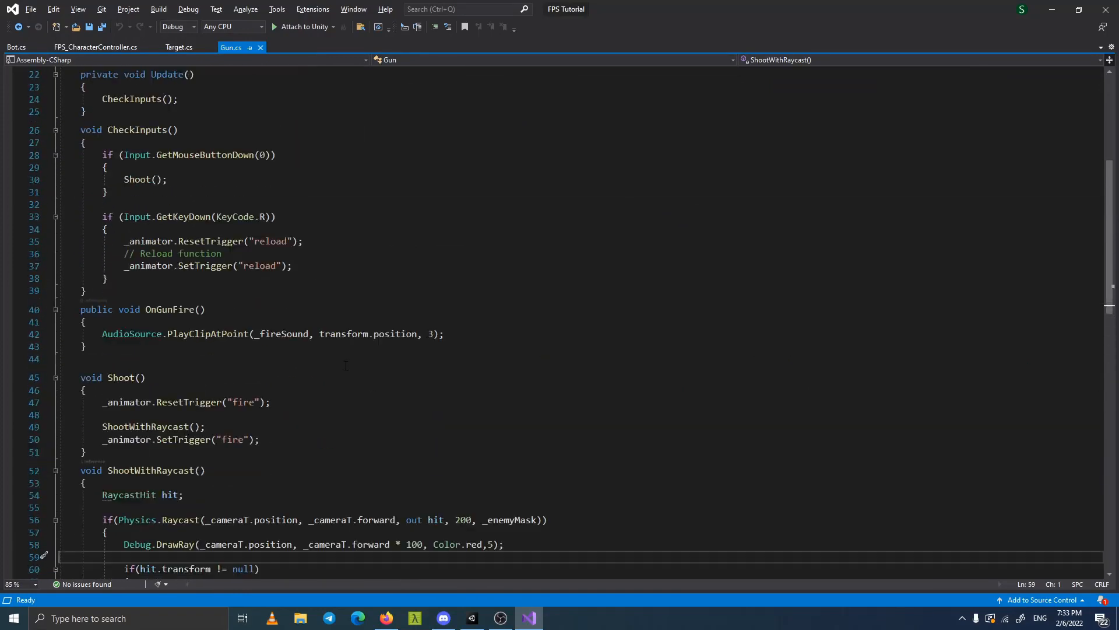
ctrl+scroll(346, 365, up, 3)
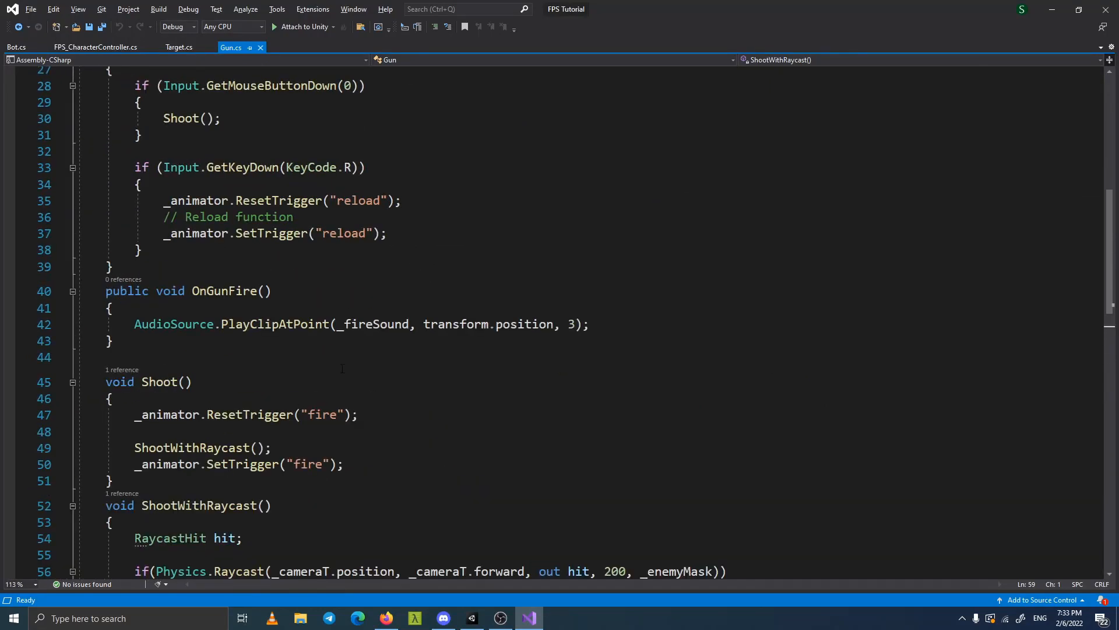
click(216, 290)
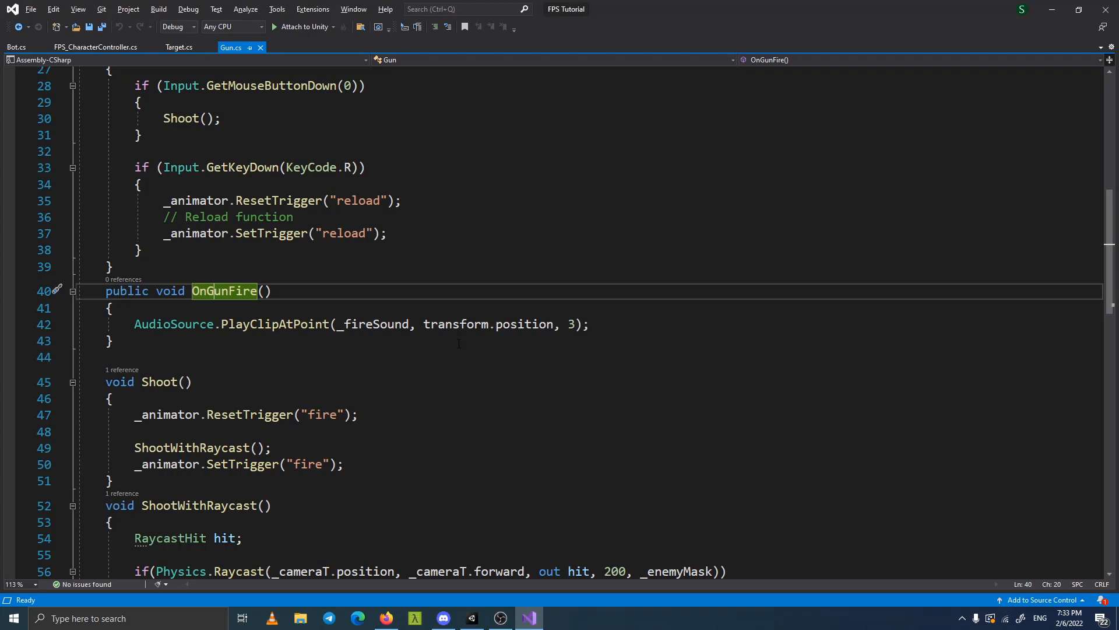
scroll(460, 348, up, 4)
scroll(460, 348, down, 2)
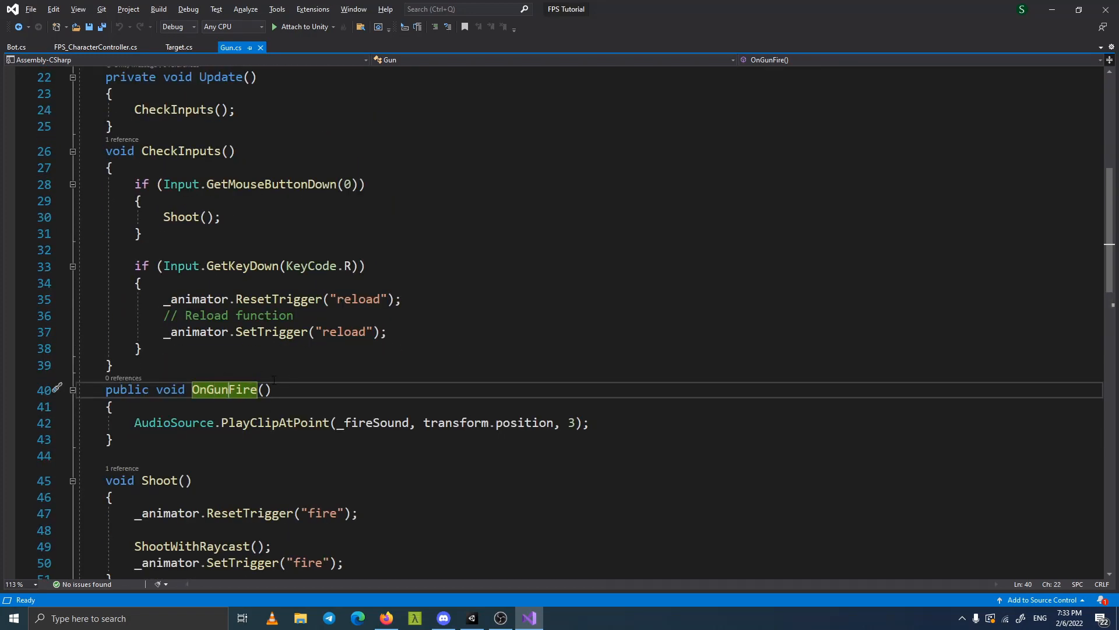
Start a new field below _bulletShotPrefab in the Gun class with the [SerializeField] attribute.
scroll(274, 379, up, 7)
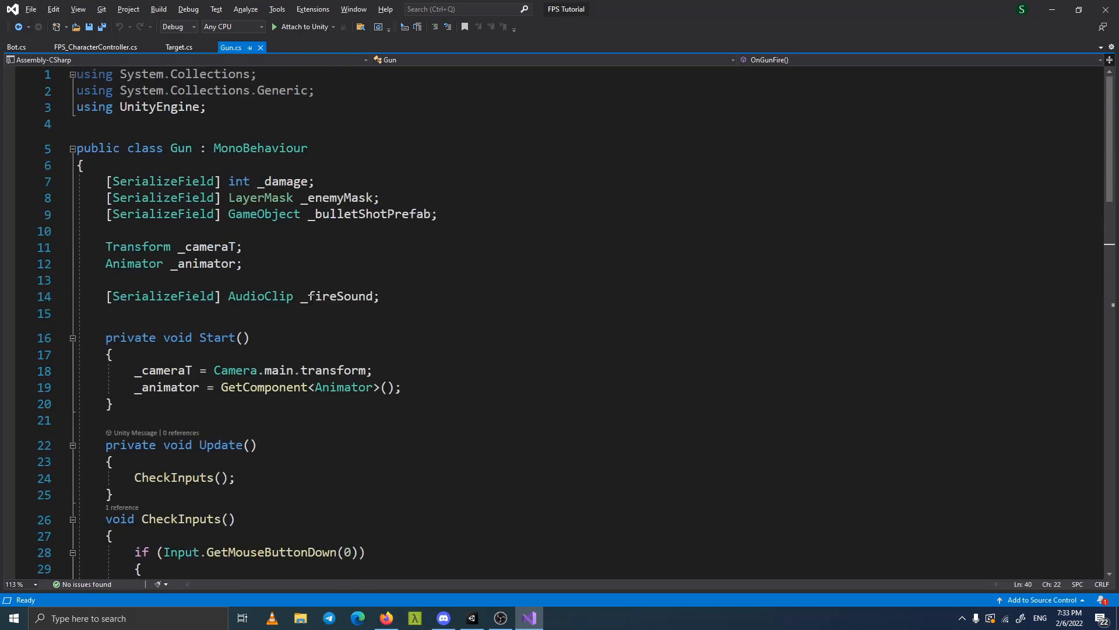
click(306, 266)
click(196, 199)
click(350, 265)
click(475, 220)
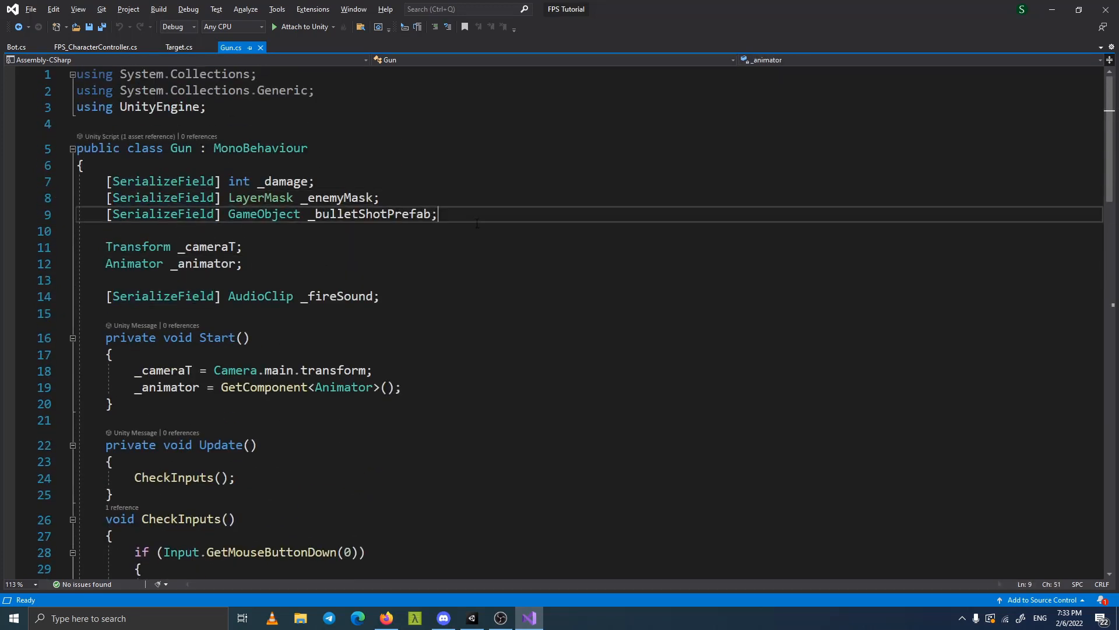
key(Return)
key(Return)
text([ser])
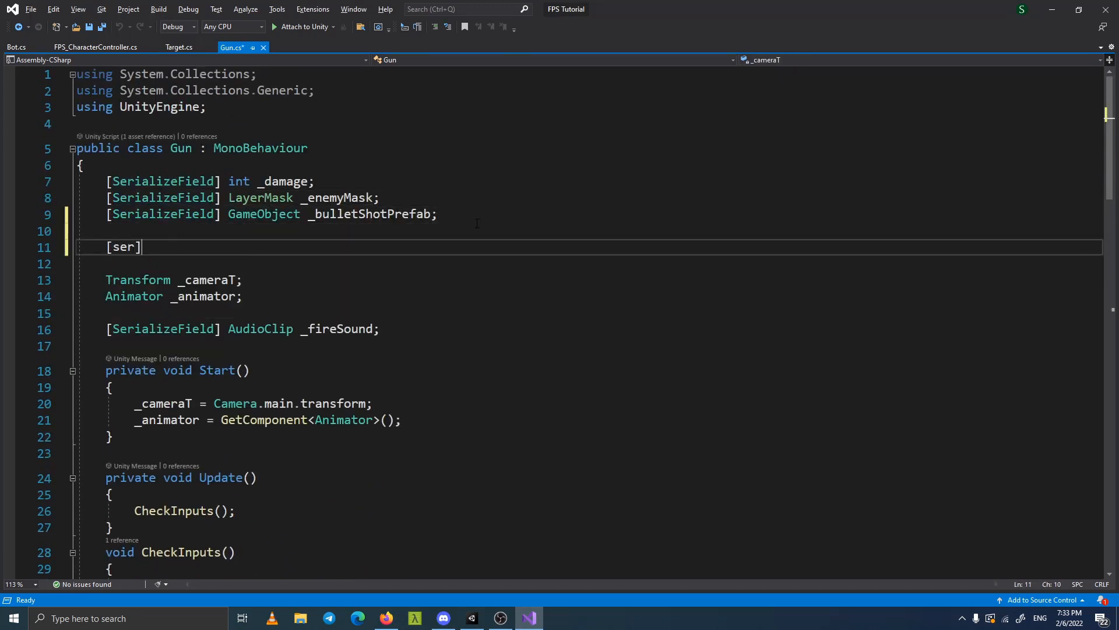
key(BackSpace)
key(BackSpace)
key(BackSpace)
text(SerializeField] )
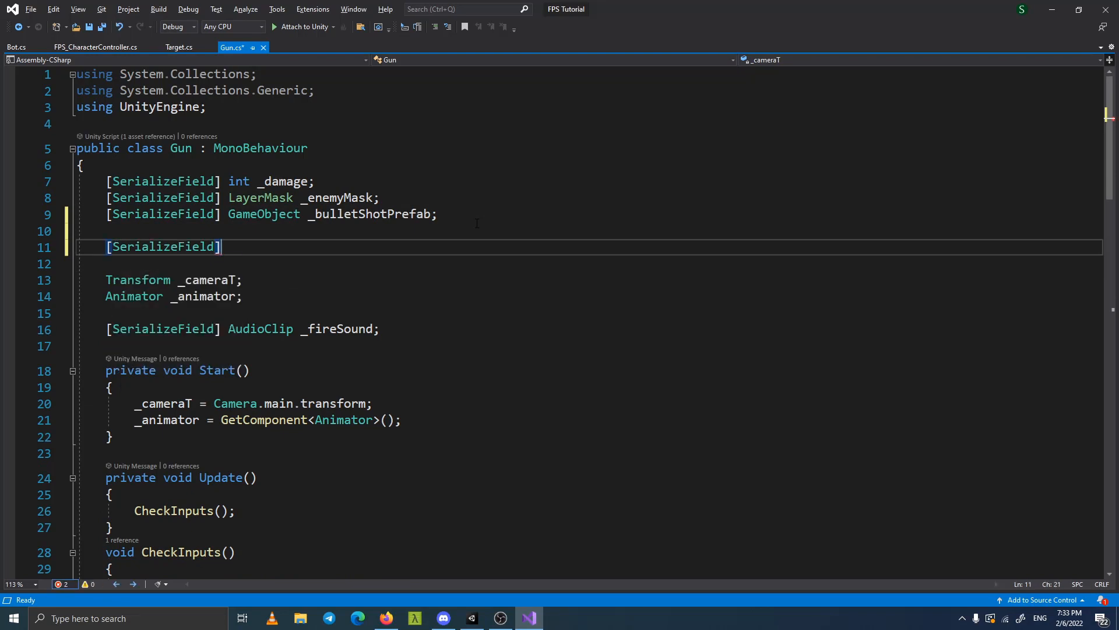
Complete the new serialized field as a ParticleSystem named particleSystem and save the Gun script.
text(PSS)
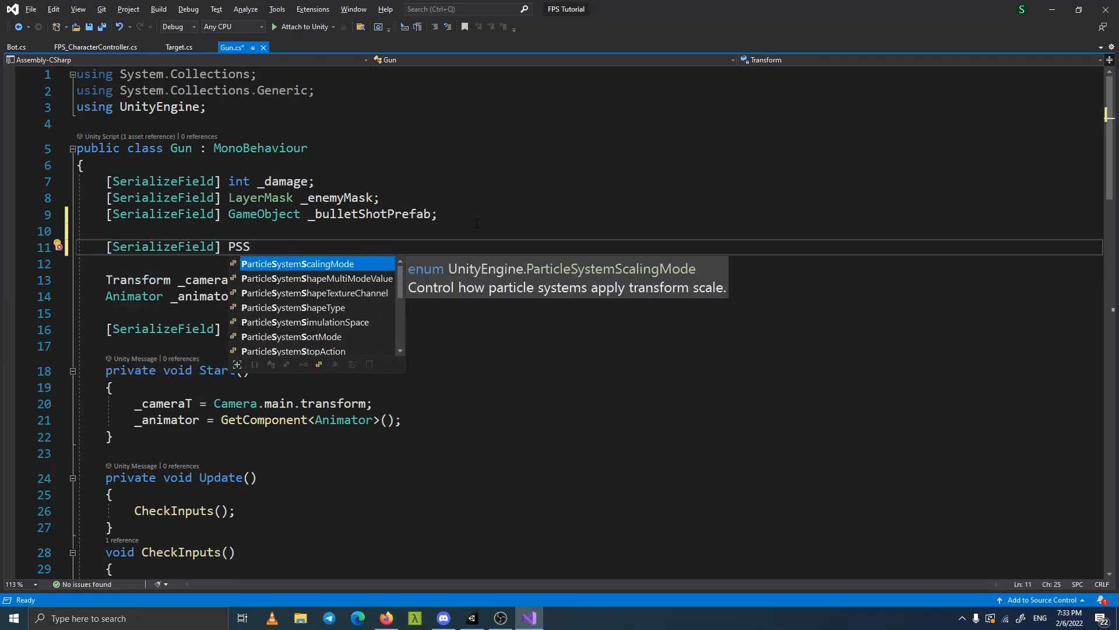
key(Tab)
key(BackSpace)
key(BackSpace)
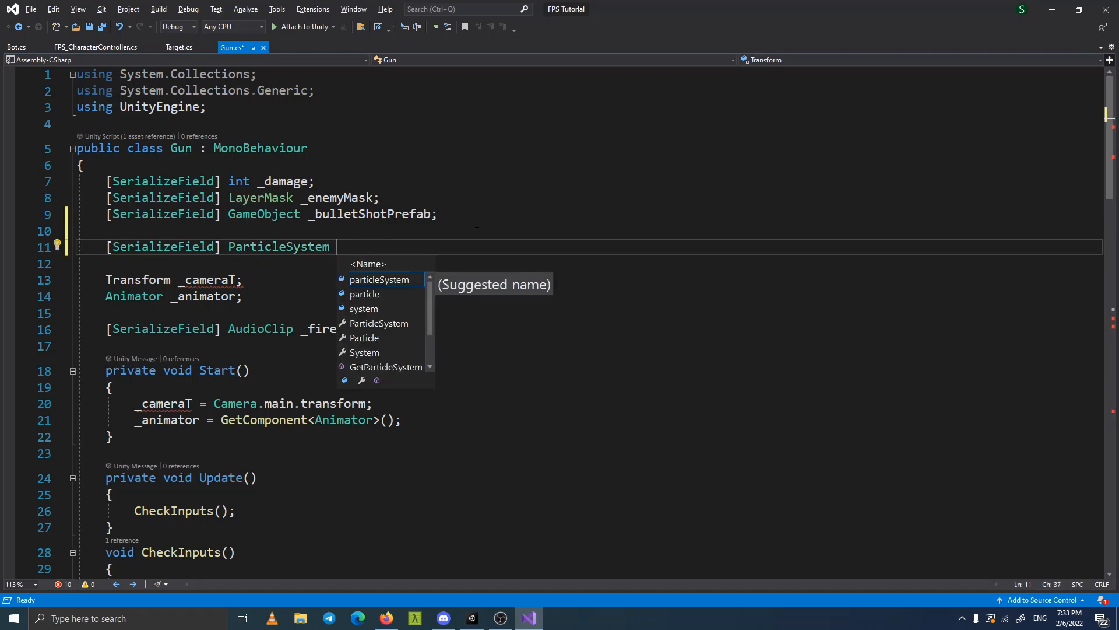
key(Tab)
text(;)
click(406, 285)
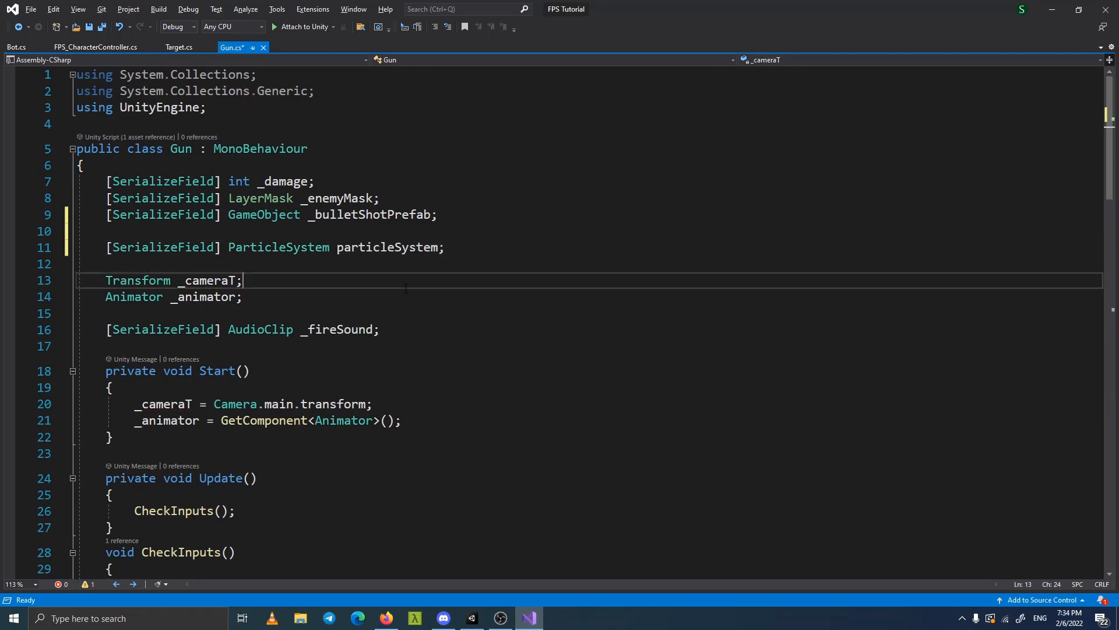
key(ctrl+s)
Rename the particleSystem field to _particleSystem, matching the underscore naming of the other private fields, and save the Gun script.
double_click(260, 183)
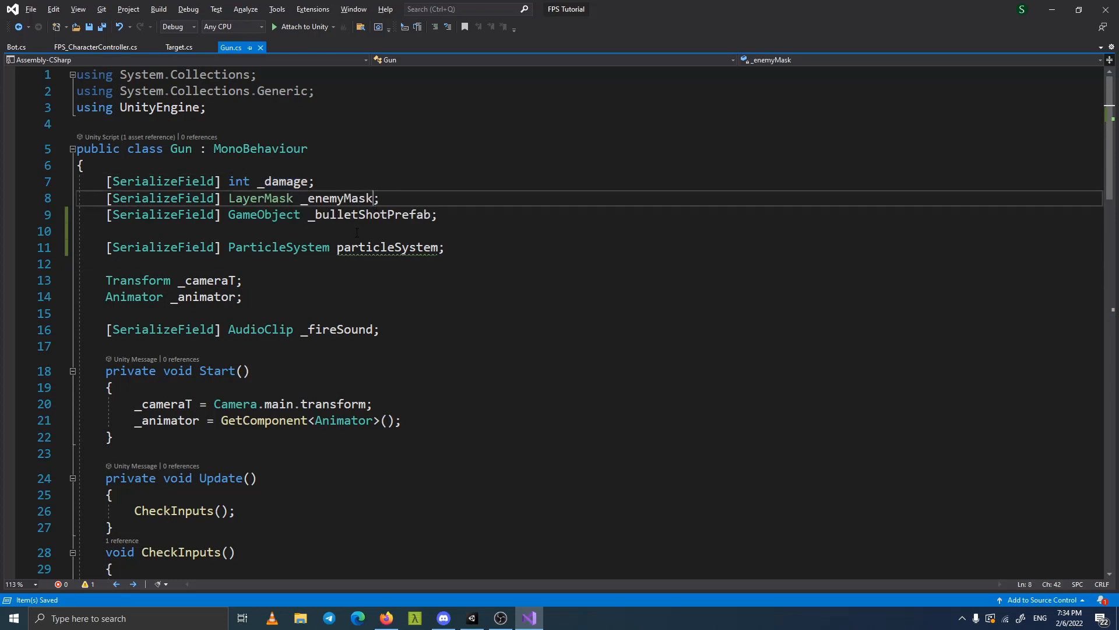
double_click(367, 199)
click(373, 248)
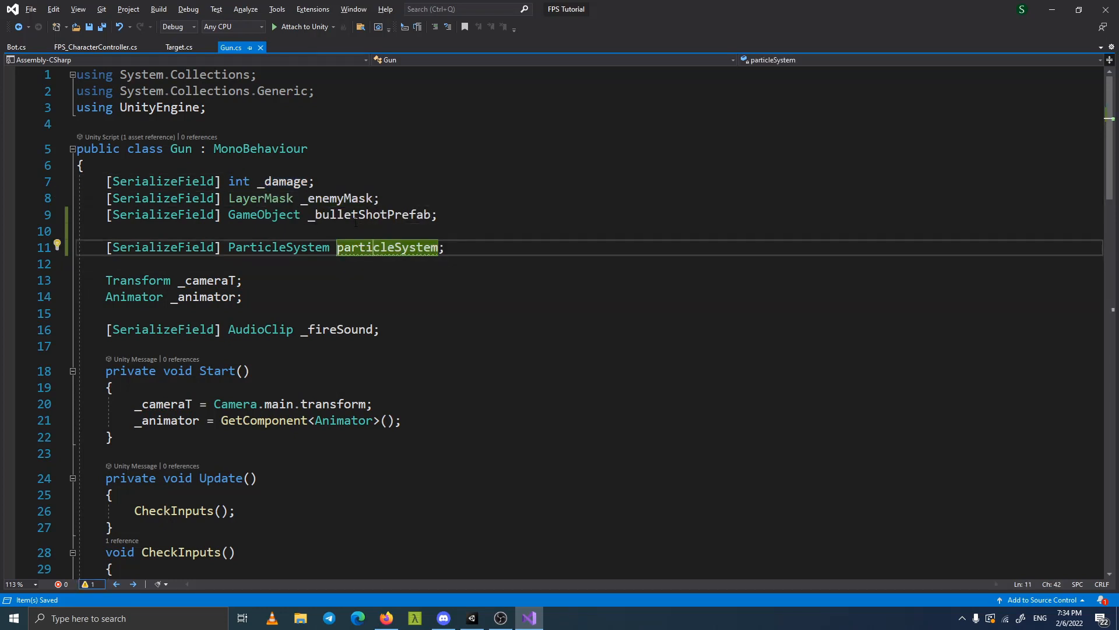
click(299, 199)
double_click(280, 199)
double_click(297, 182)
click(298, 199)
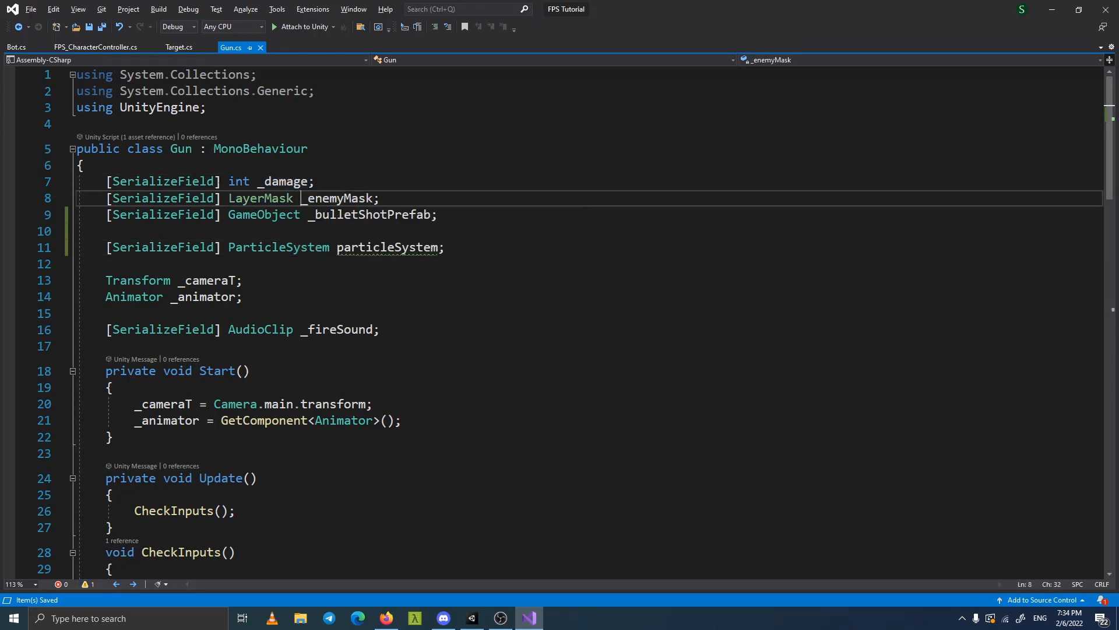
double_click(326, 199)
double_click(288, 183)
click(308, 199)
click(367, 262)
click(343, 247)
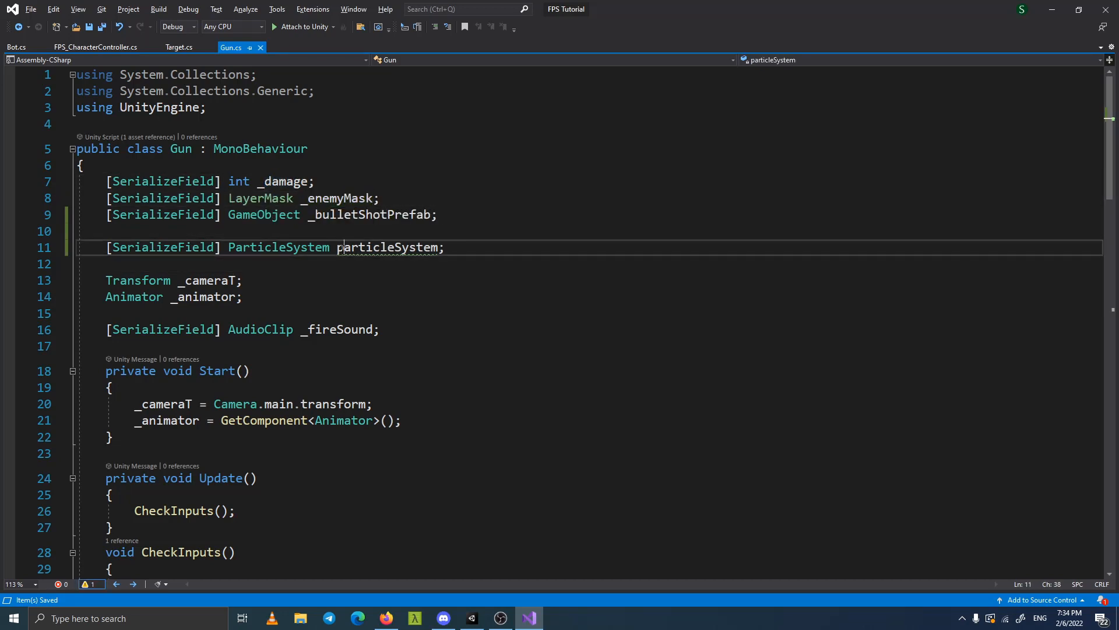
text(_)
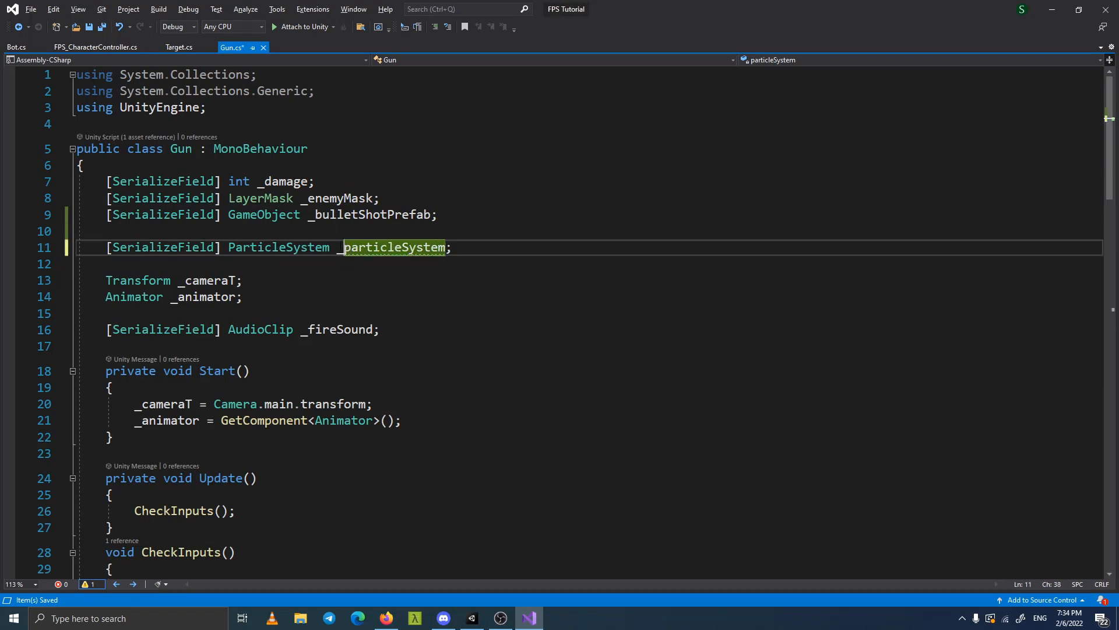
key(ctrl+s)
Open the Bot script and rename the NavMeshAgent field agent to _agent in all its references.
click(95, 47)
click(17, 47)
scroll(175, 194, up, 6)
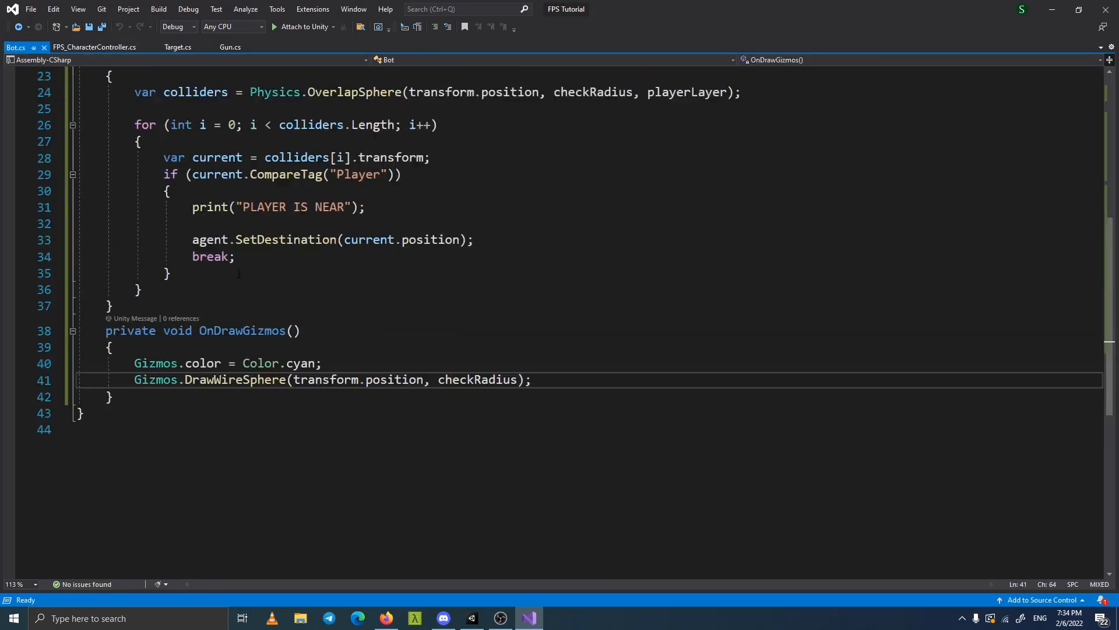
scroll(175, 194, up, 4)
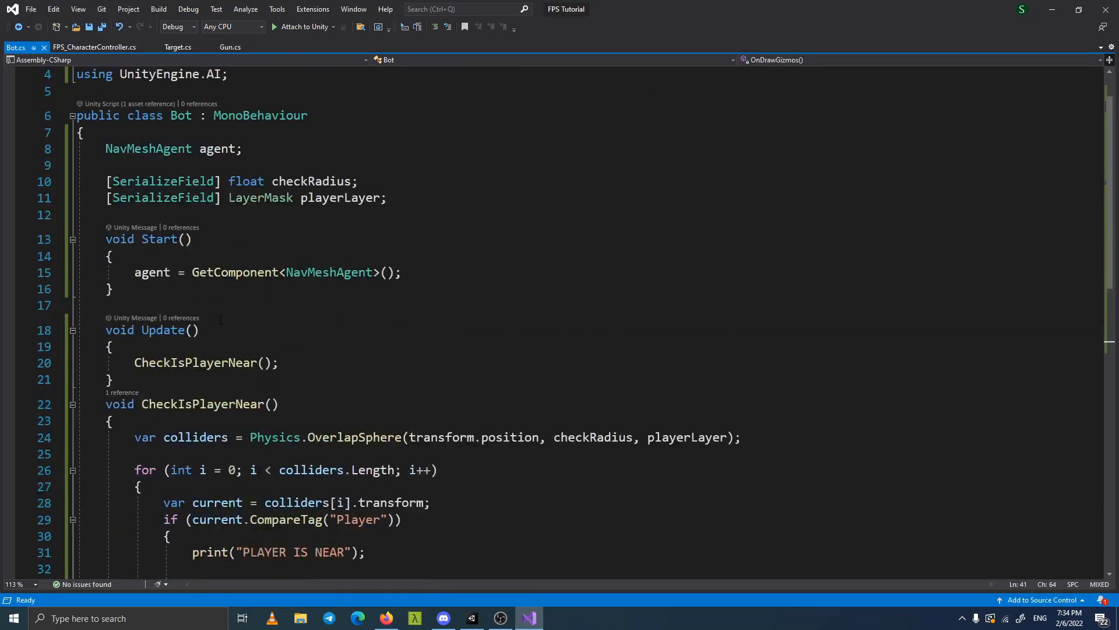
scroll(221, 319, up, 1)
click(219, 201)
key(ctrl+r)
key(ctrl+r)
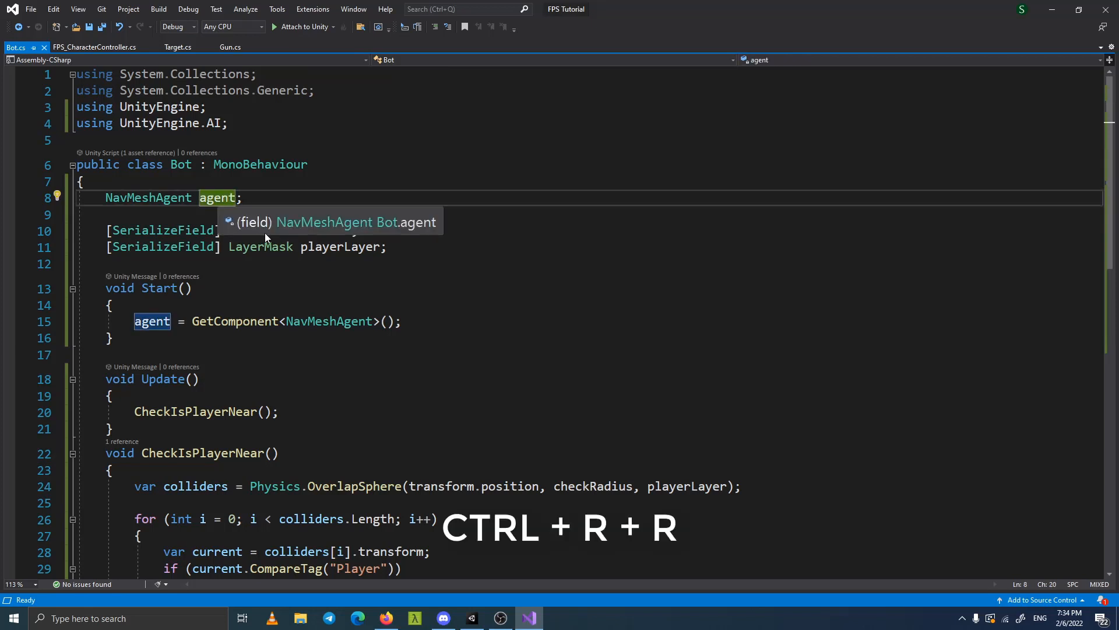
click(202, 199)
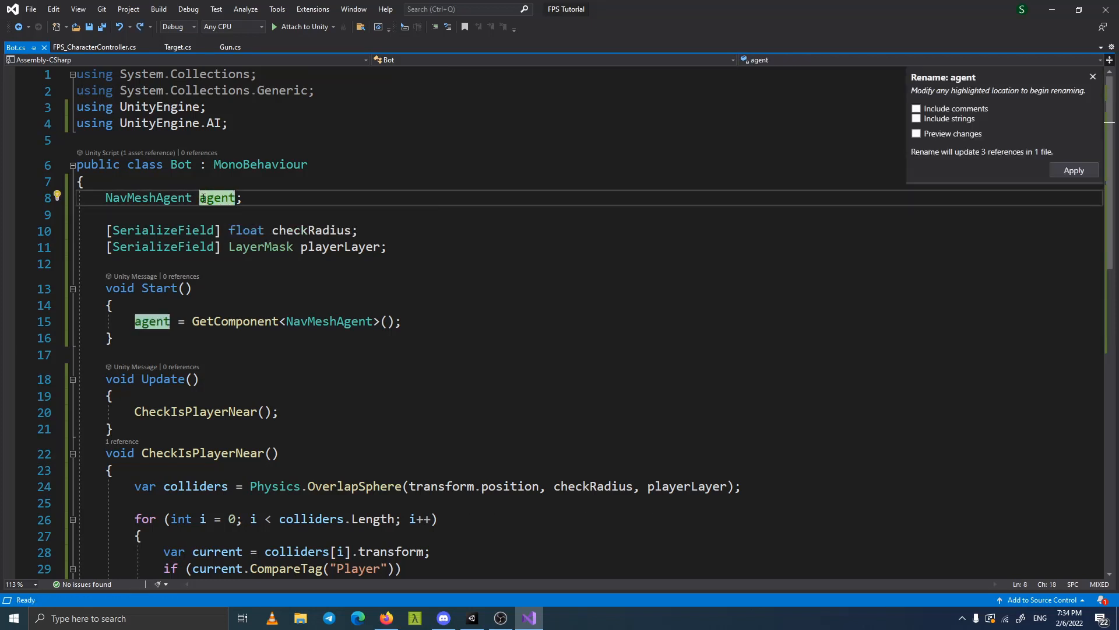
text(_)
click(1074, 171)
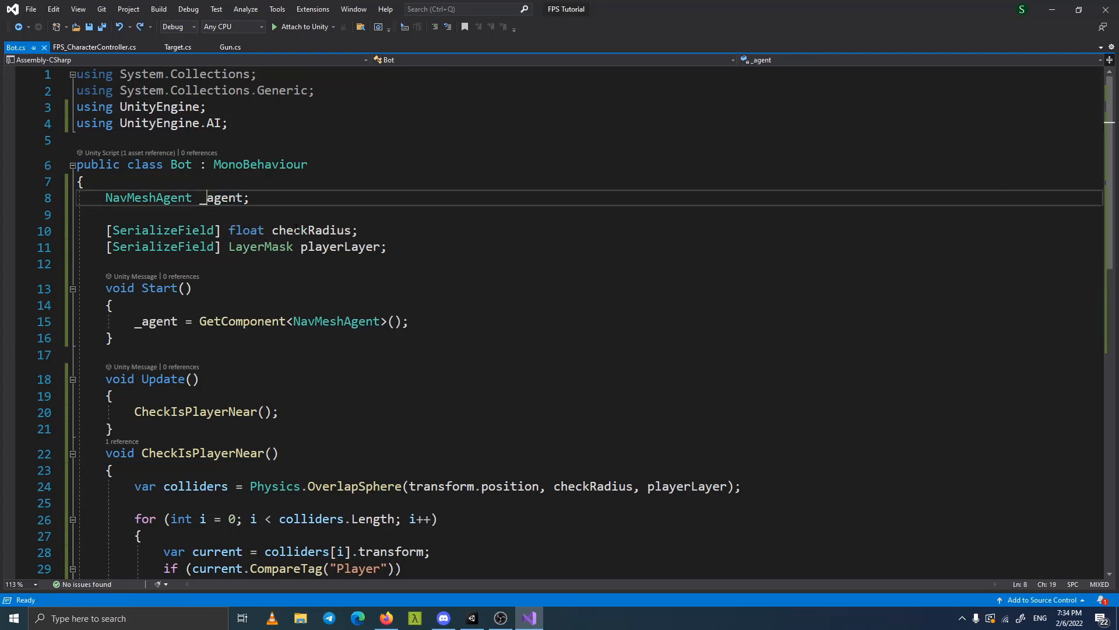
Rename the checkRadius field to _checkRadius in all references of the Bot script and save.
click(278, 230)
key(ctrl+s)
key(ctrl+r)
key(ctrl+r)
click(276, 231)
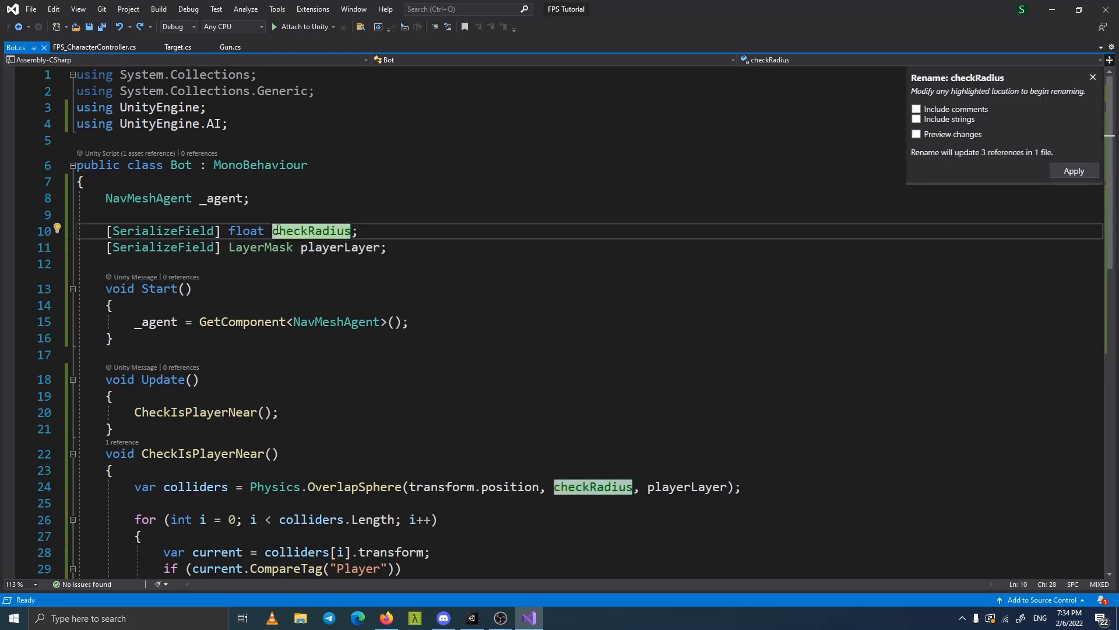
text(_)
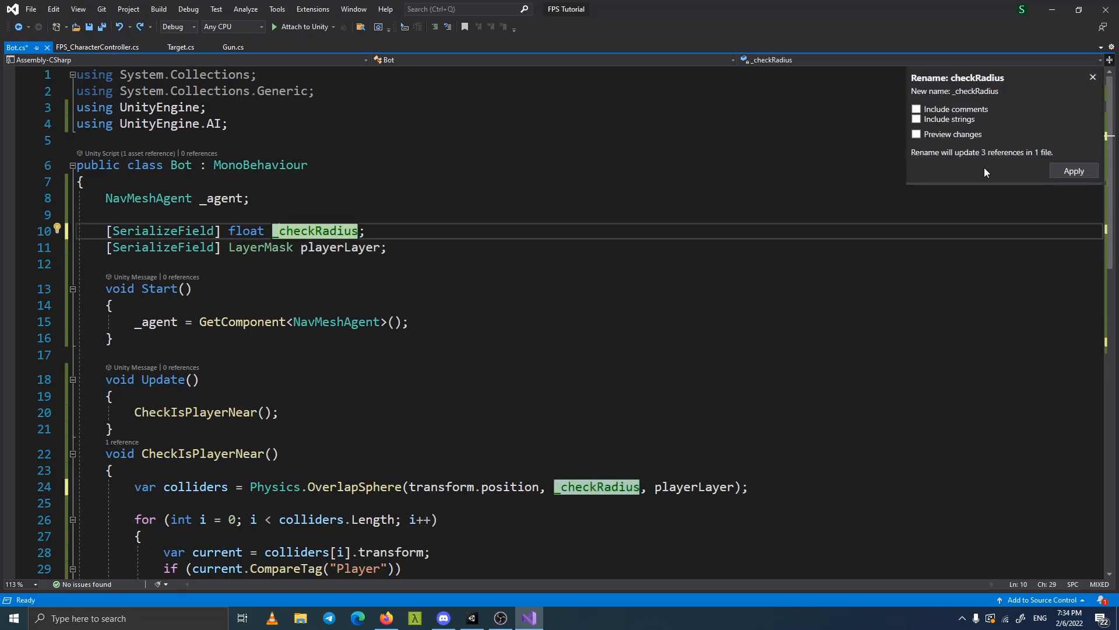
key(Return)
key(ctrl+s)
Rename the playerLayer field to _playerLayer throughout the Bot script and save the file.
click(316, 251)
key(ctrl+r)
key(ctrl+r)
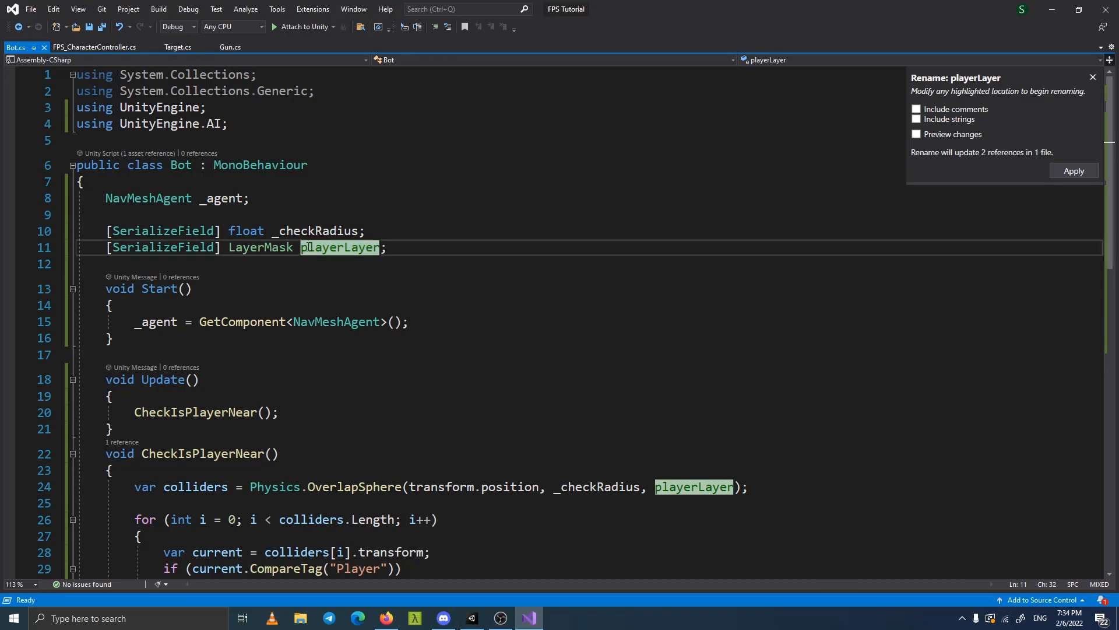
click(309, 247)
text(_)
click(1077, 171)
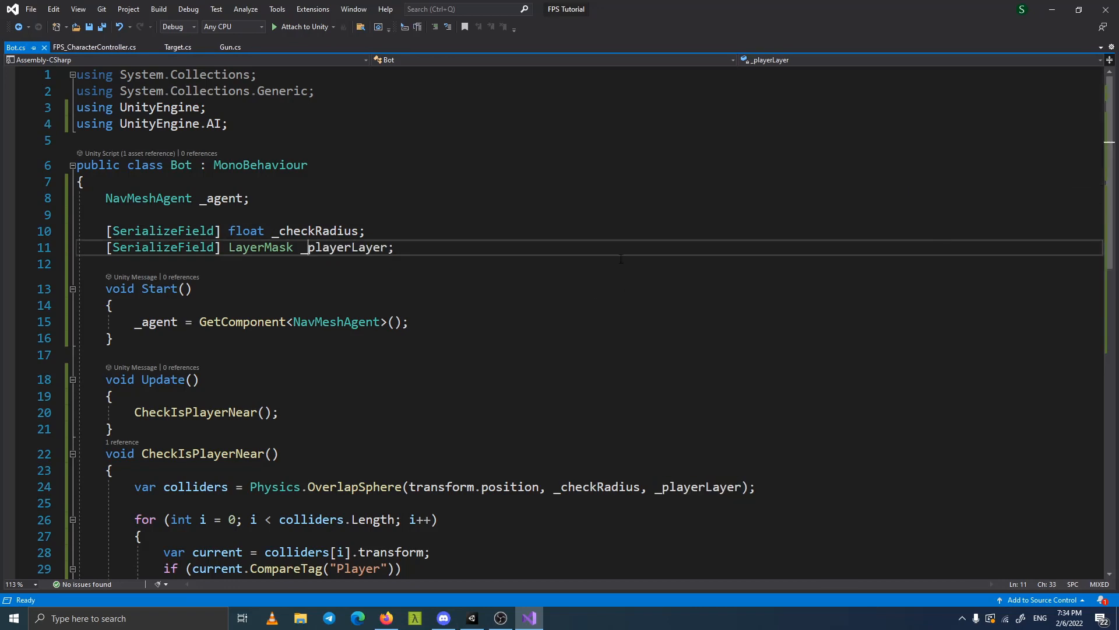
key(ctrl+s)
Review the rest of the Bot script, then the FPS_CharacterController and Target scripts, for consistent underscore naming of private fields.
scroll(431, 346, down, 5)
scroll(432, 345, down, 3)
click(418, 307)
key(ctrl+s)
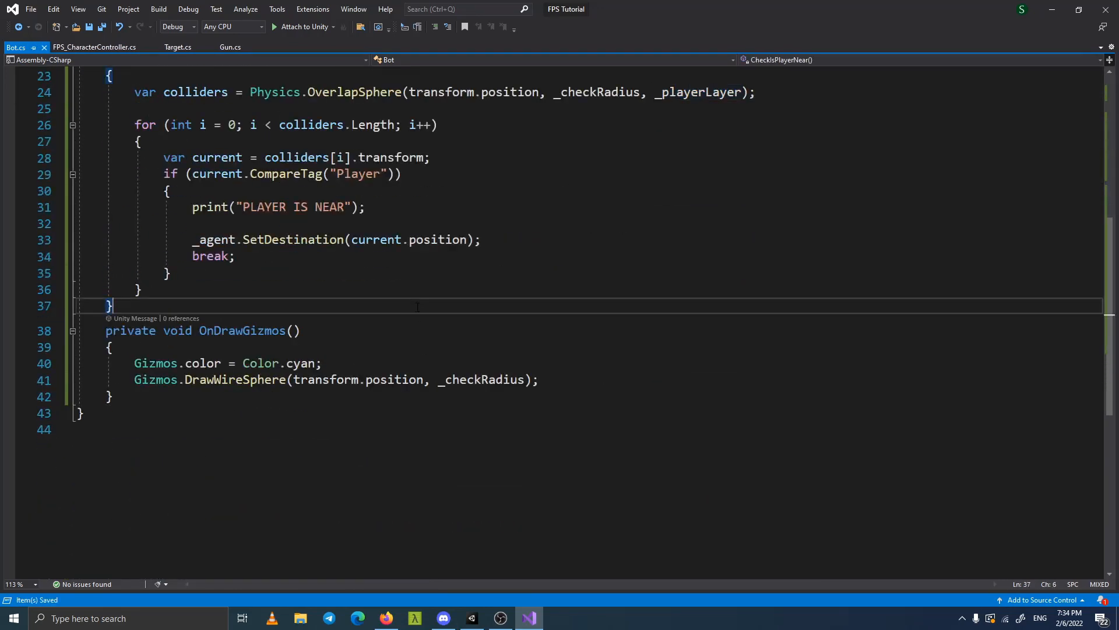
scroll(275, 233, up, 4)
click(109, 50)
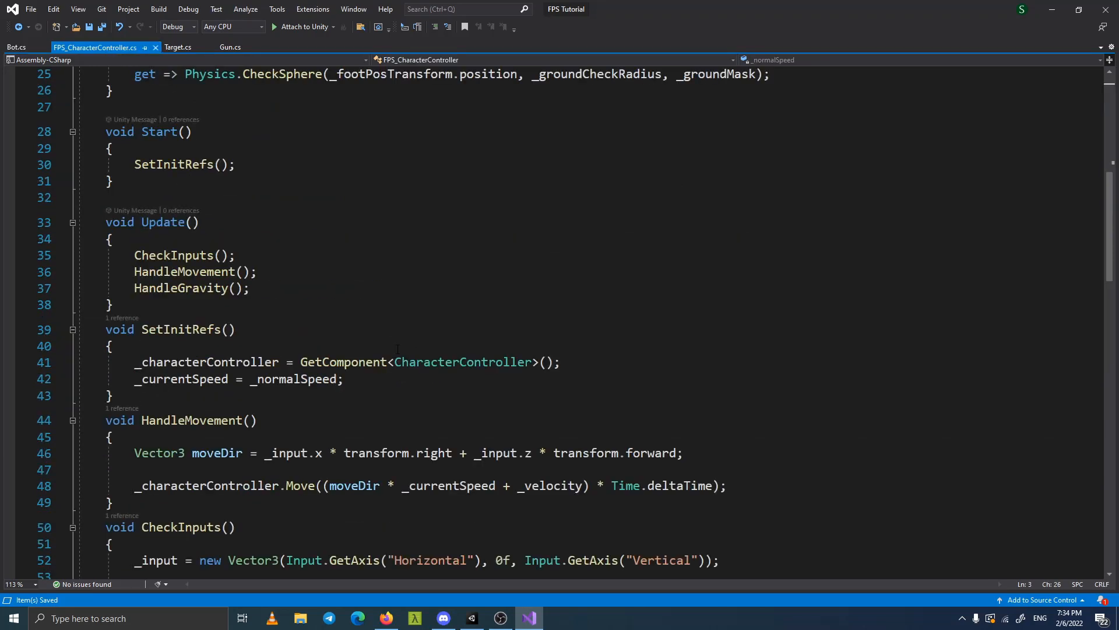
scroll(388, 359, down, 6)
scroll(388, 359, down, 4)
scroll(297, 189, up, 6)
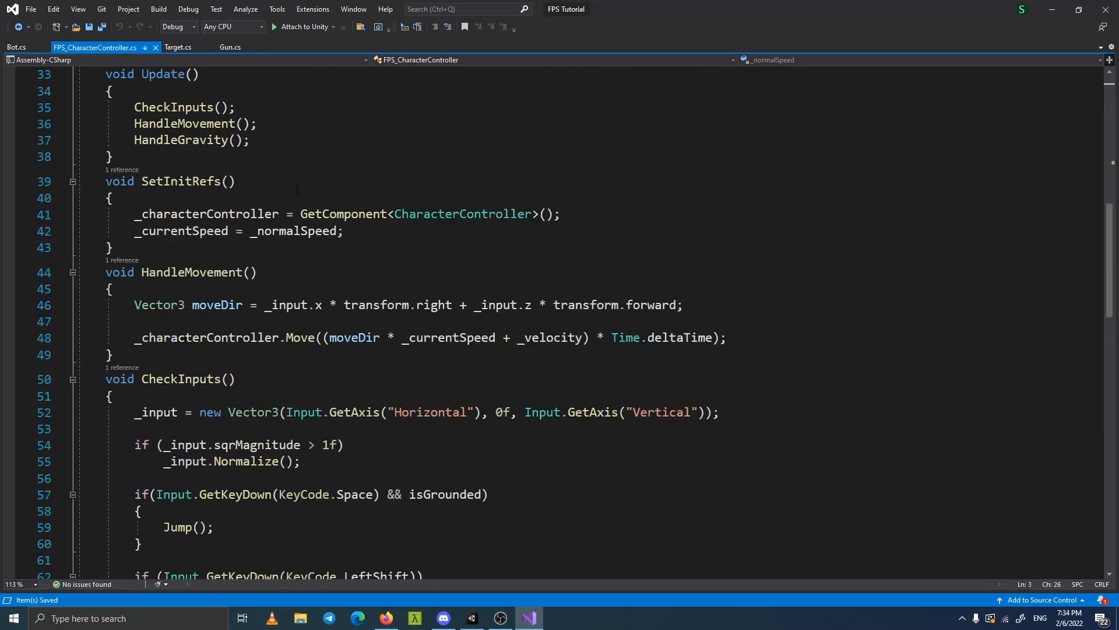
click(178, 47)
scroll(278, 248, down, 4)
scroll(278, 248, up, 4)
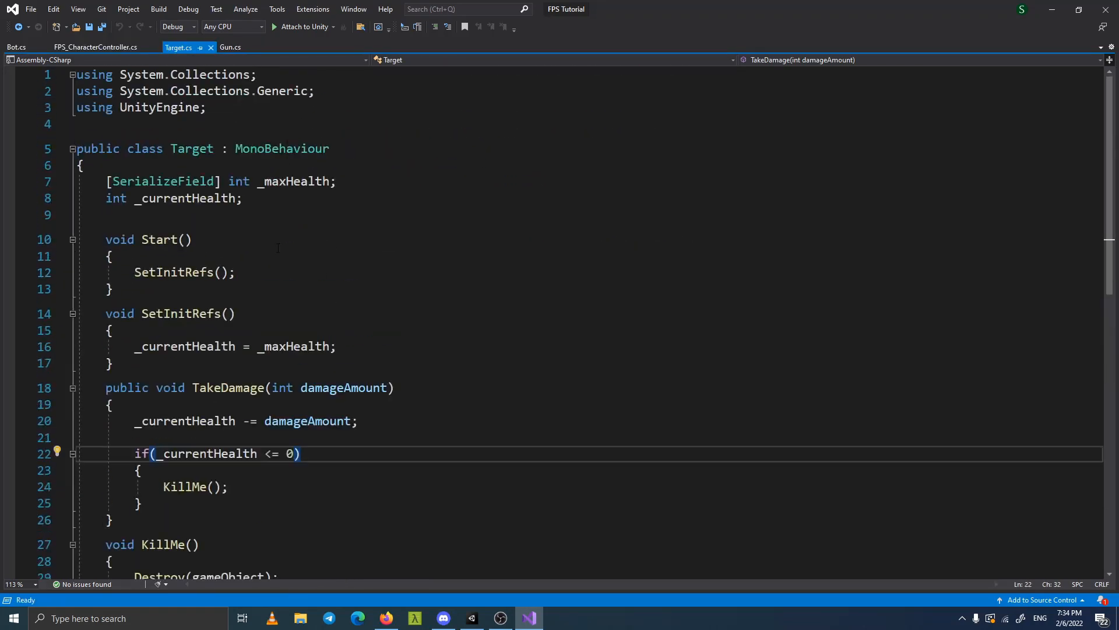
Check the new field in the Gun script, switch to Unity and assign MuzzleFlash01 to the Pistol's Particle System field.
click(230, 47)
scroll(347, 321, down, 1)
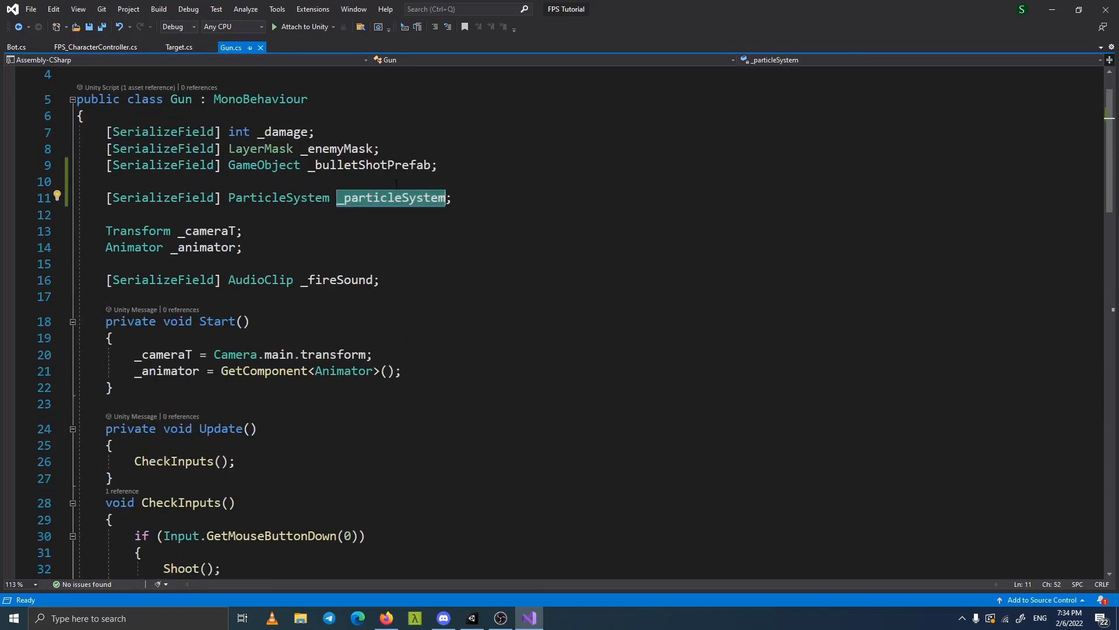
scroll(394, 196, down, 1)
key(alt+Tab)
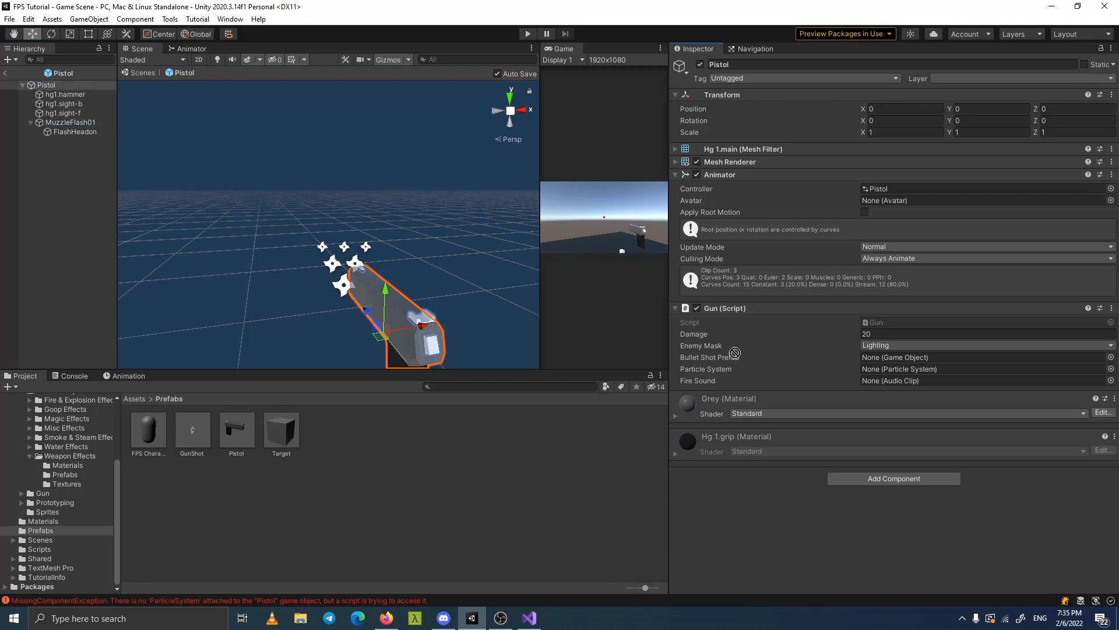
drag(900, 371, 899, 368)
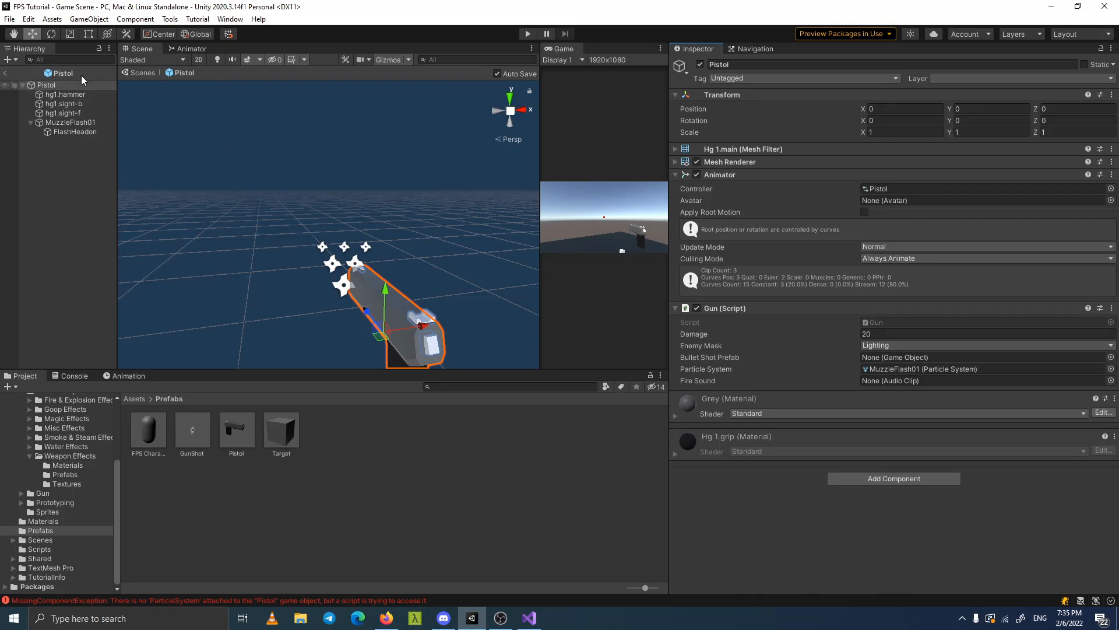
Return to the Game Scene and apply all overrides of the Pistol instance to its prefab.
click(5, 73)
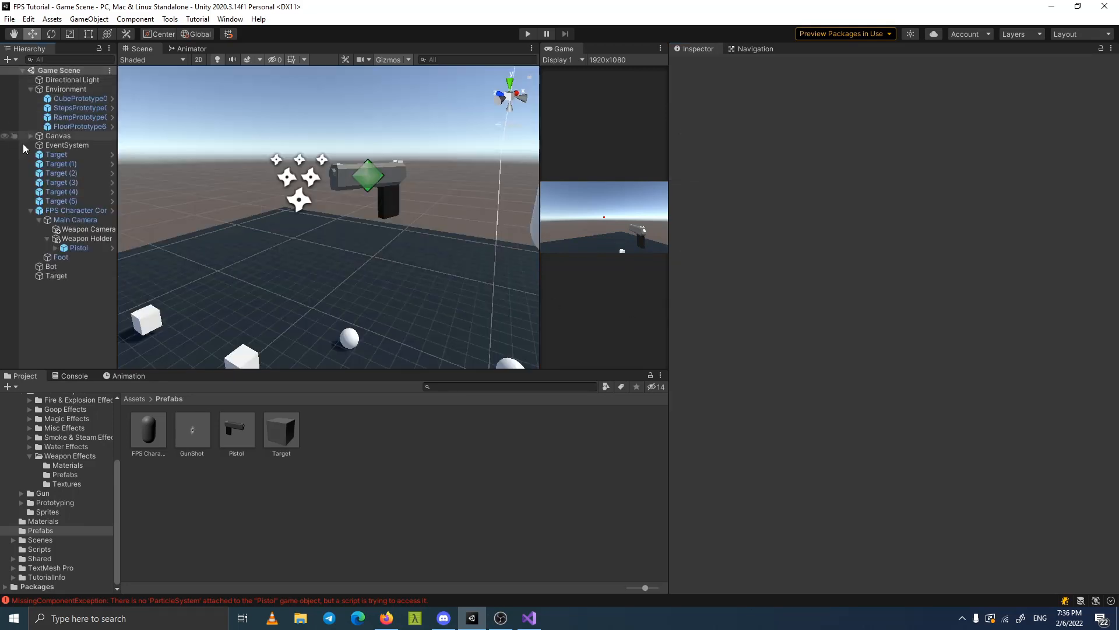
click(79, 248)
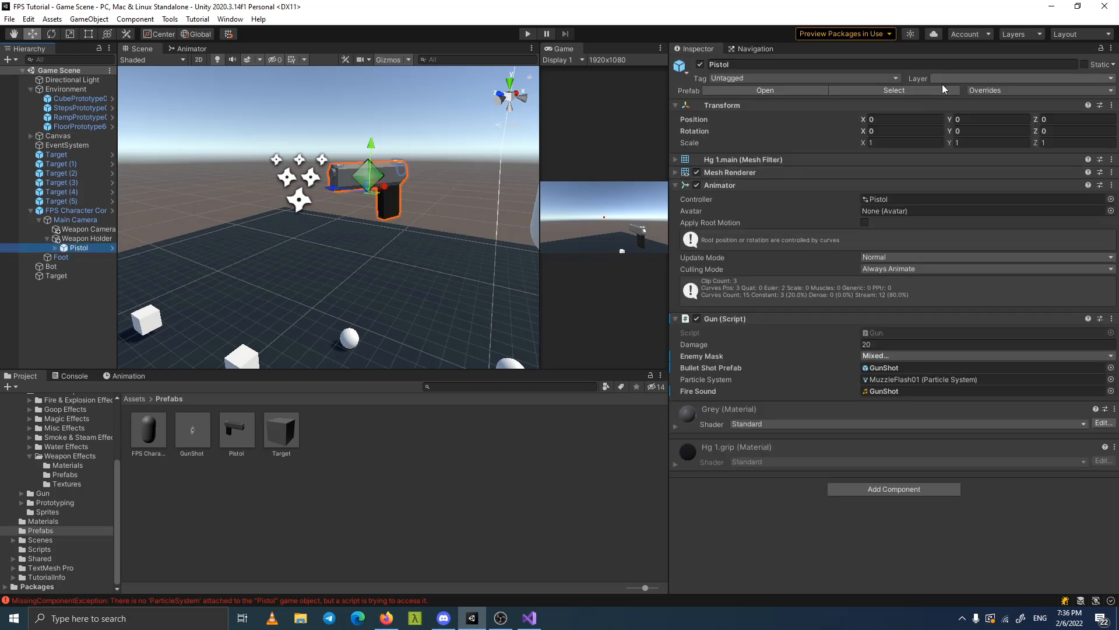
click(984, 91)
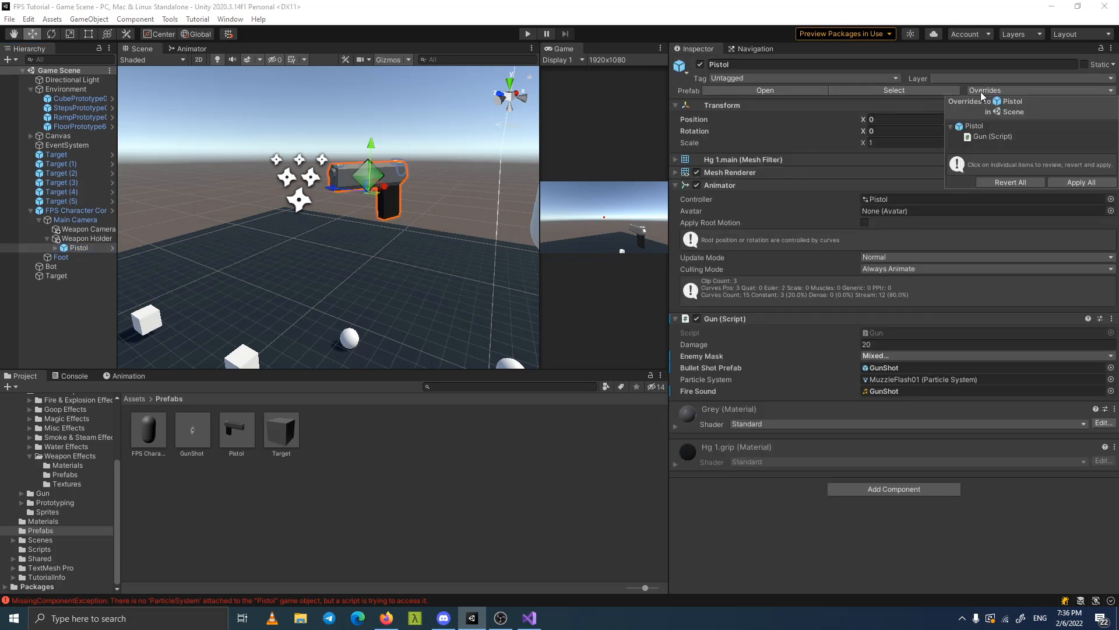
click(1072, 185)
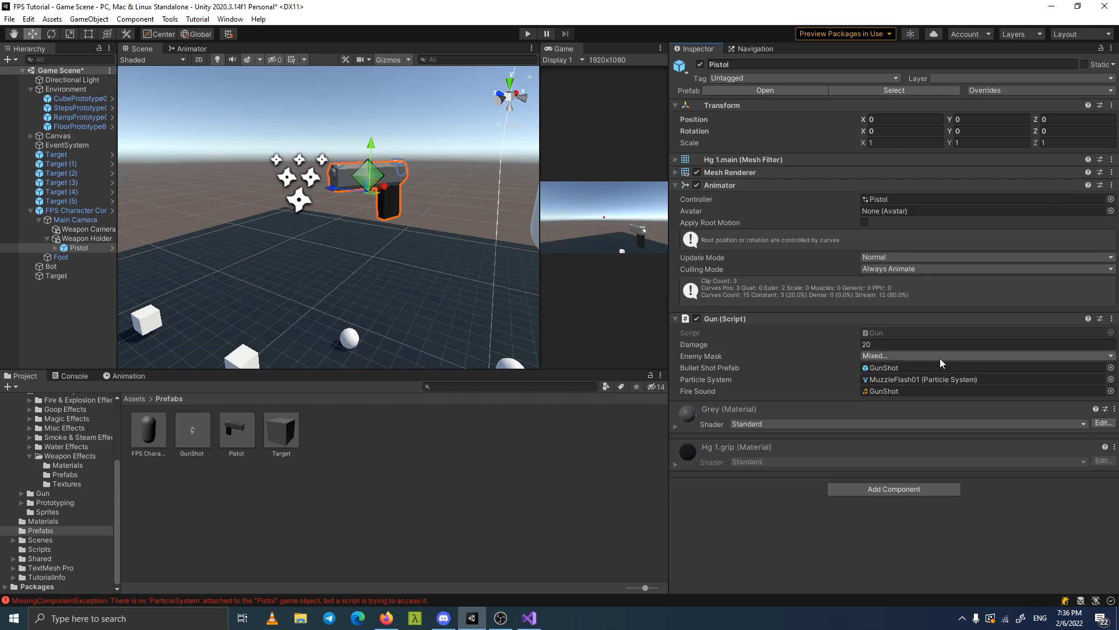
Open the Pistol prefab, turn off Play On Awake for MuzzleFlash01, check the same option on FlashHeadon, and return to the scene.
click(111, 249)
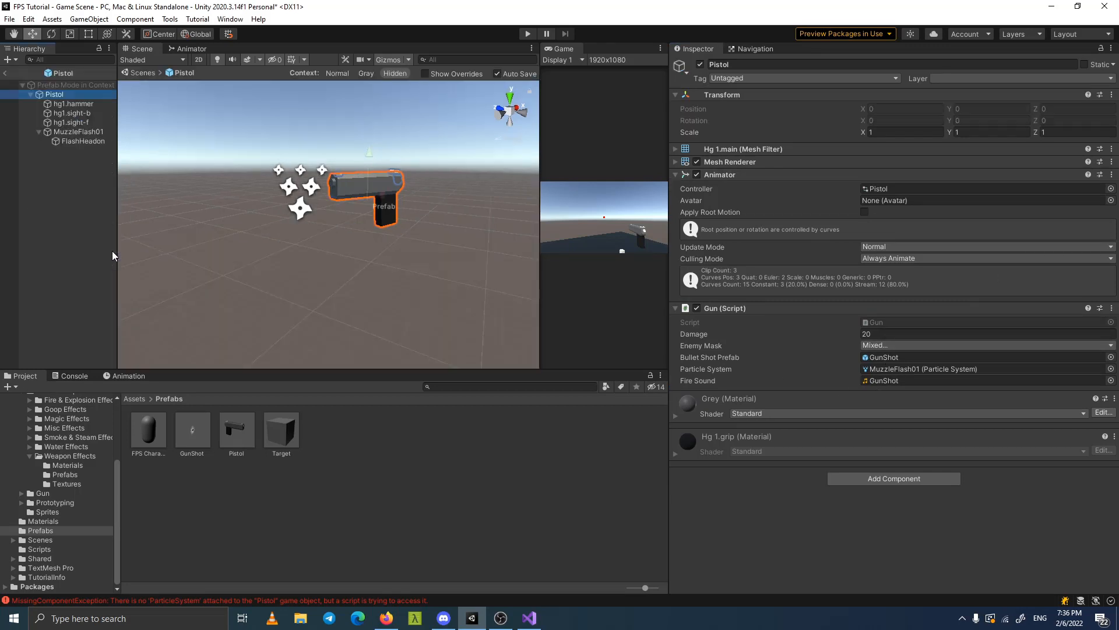
double_click(244, 438)
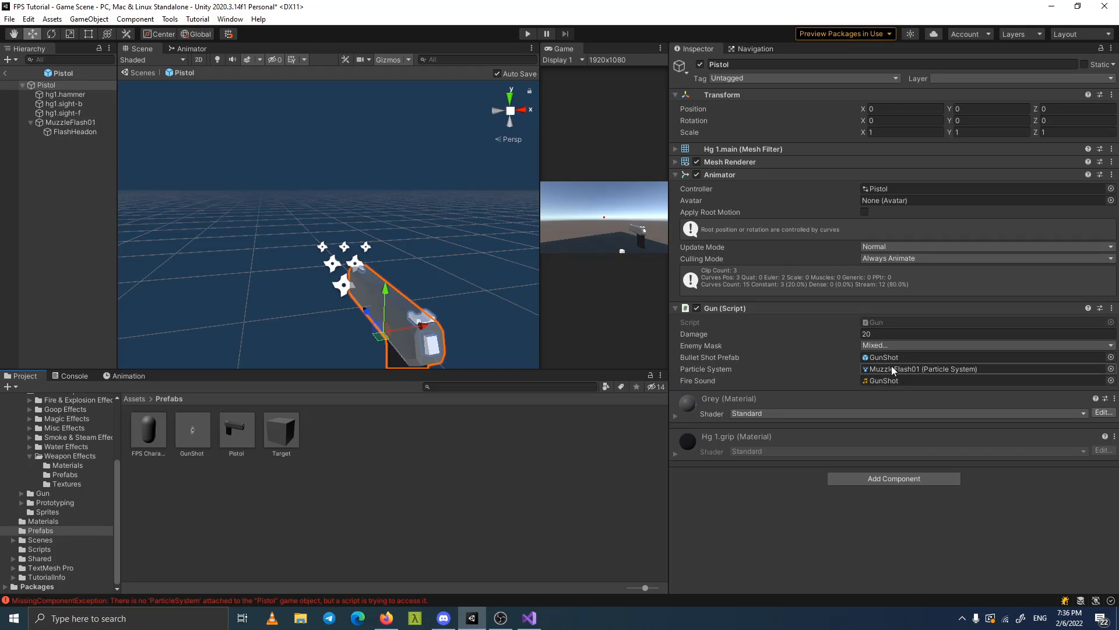
click(83, 125)
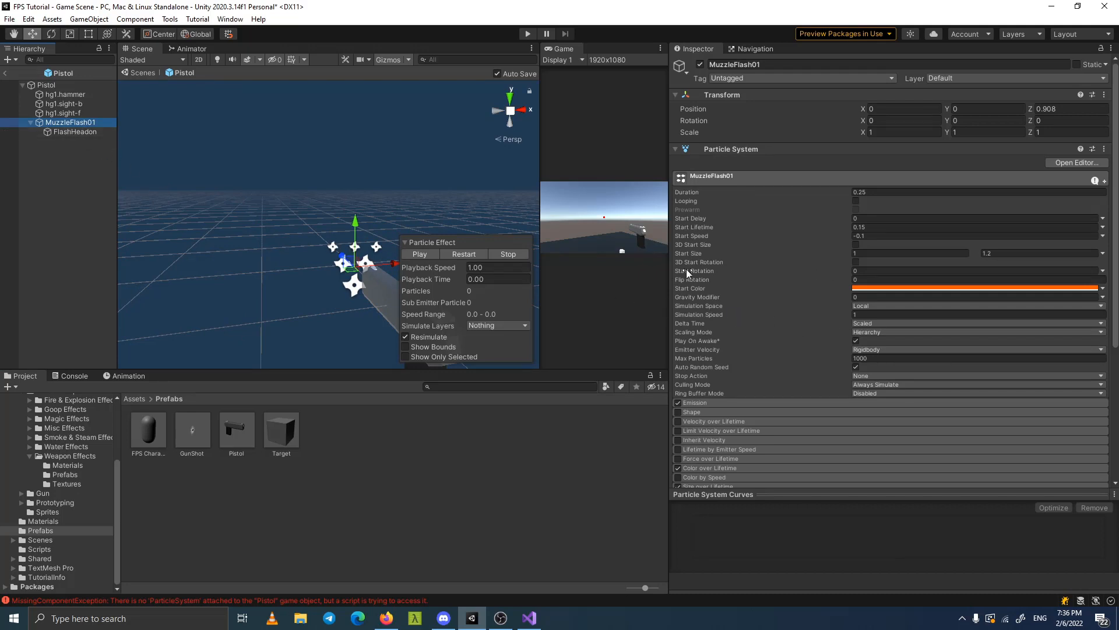
click(74, 133)
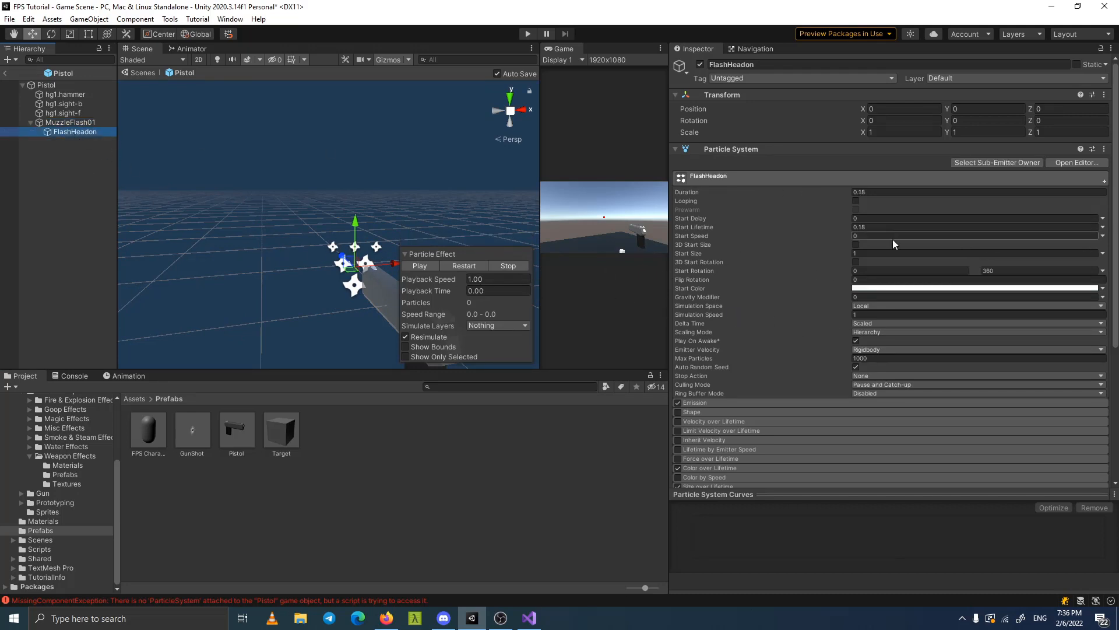
scroll(864, 352, down, 5)
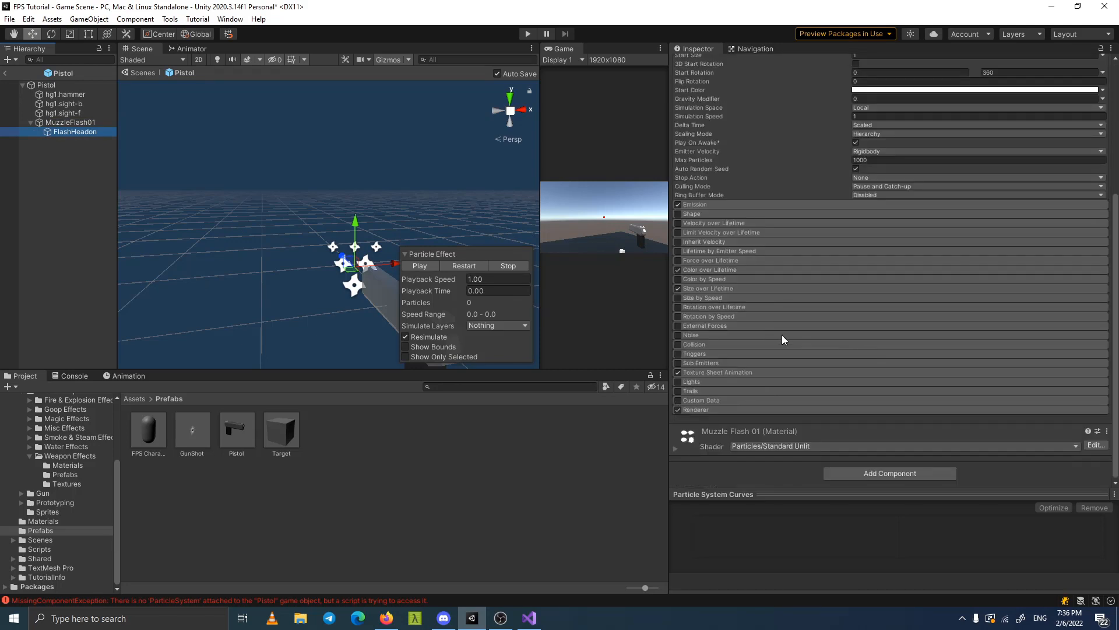
click(92, 121)
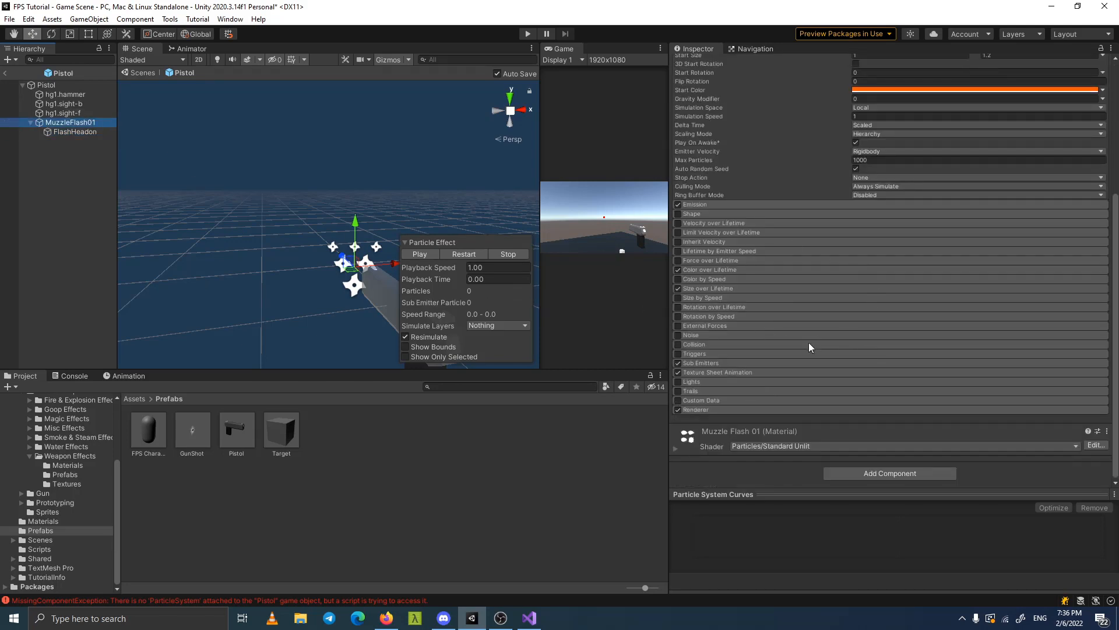
scroll(809, 346, up, 5)
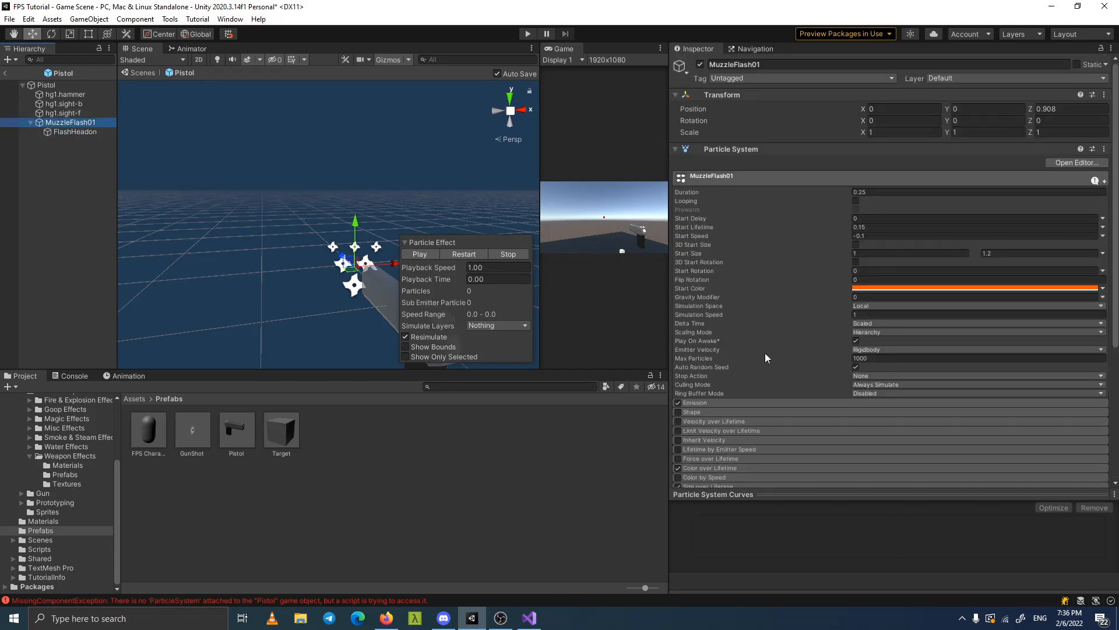
click(855, 340)
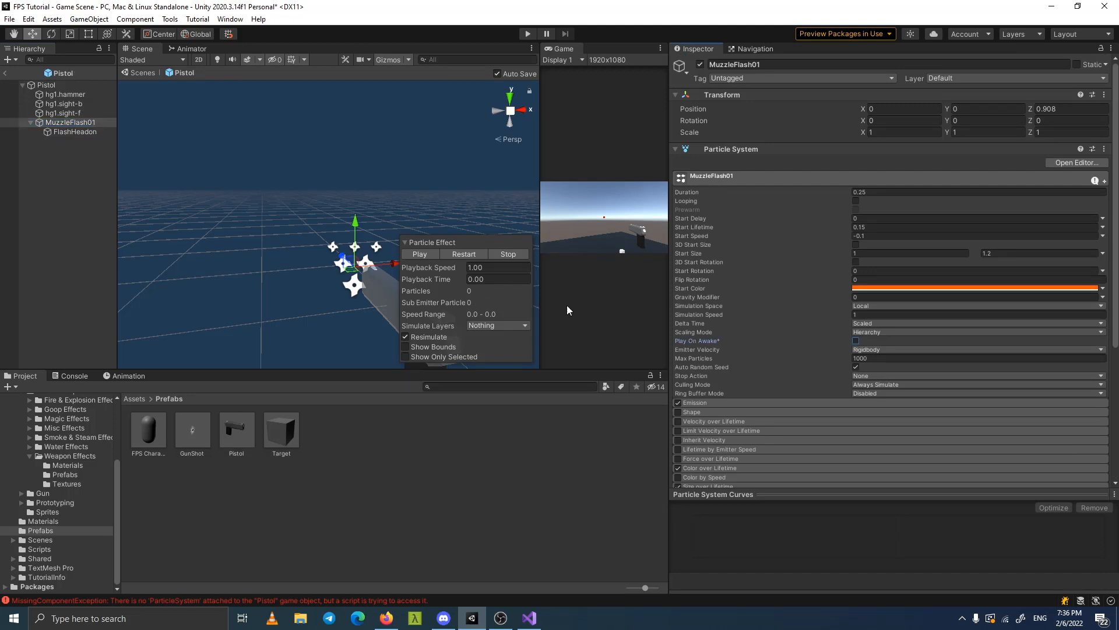
click(79, 133)
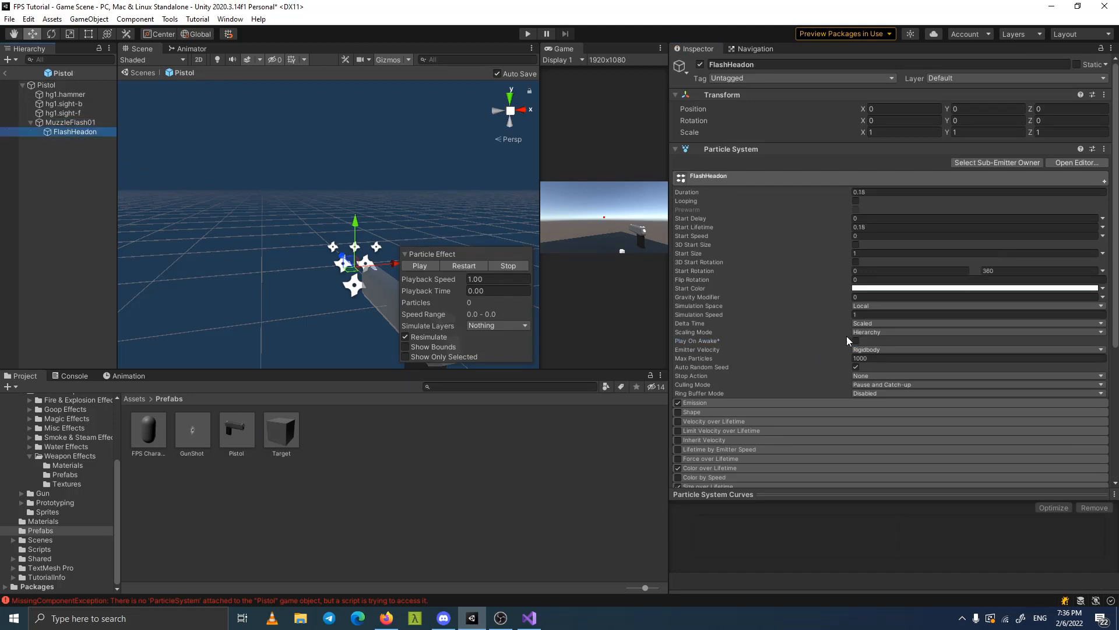
click(5, 73)
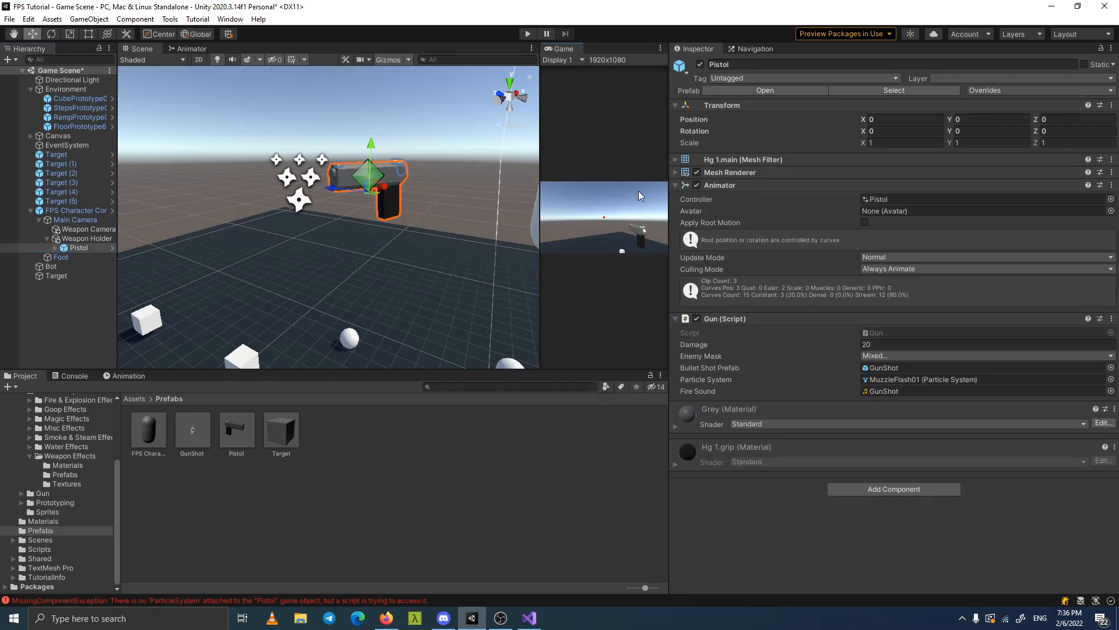
Play-test the scene by moving around and firing the pistol at the targets to check the muzzle flash, and stop play mode.
click(528, 33)
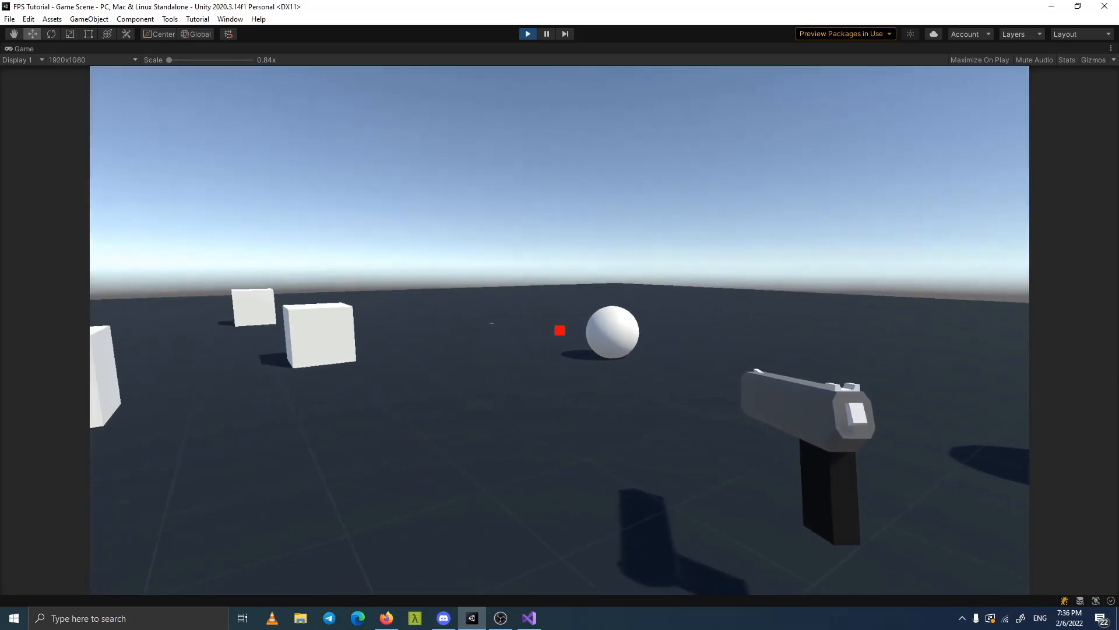
click(559, 329)
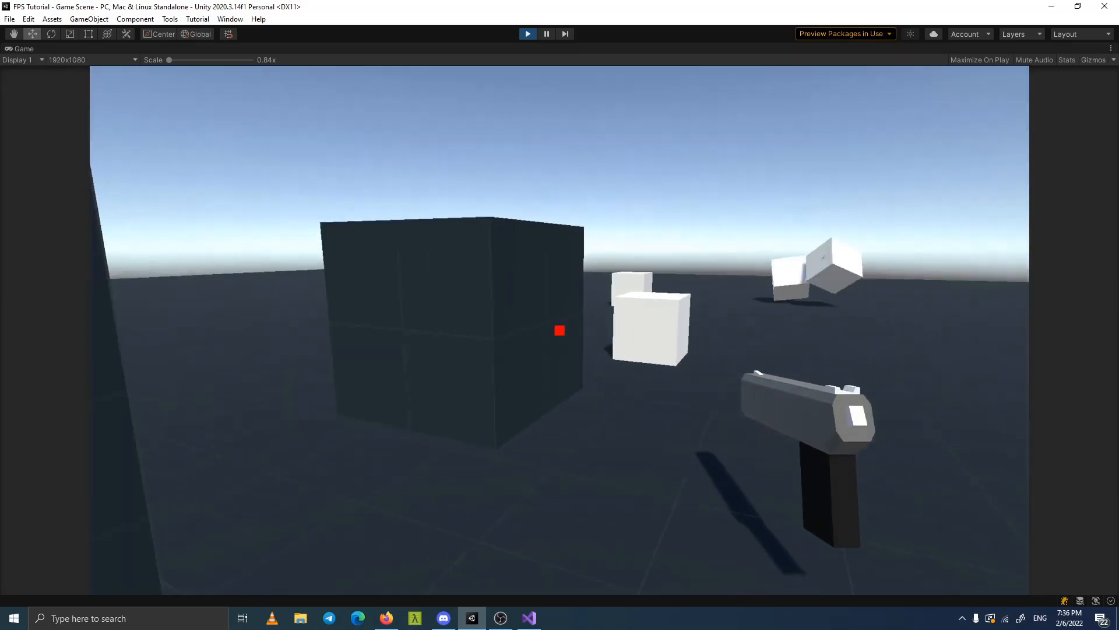
click(559, 330)
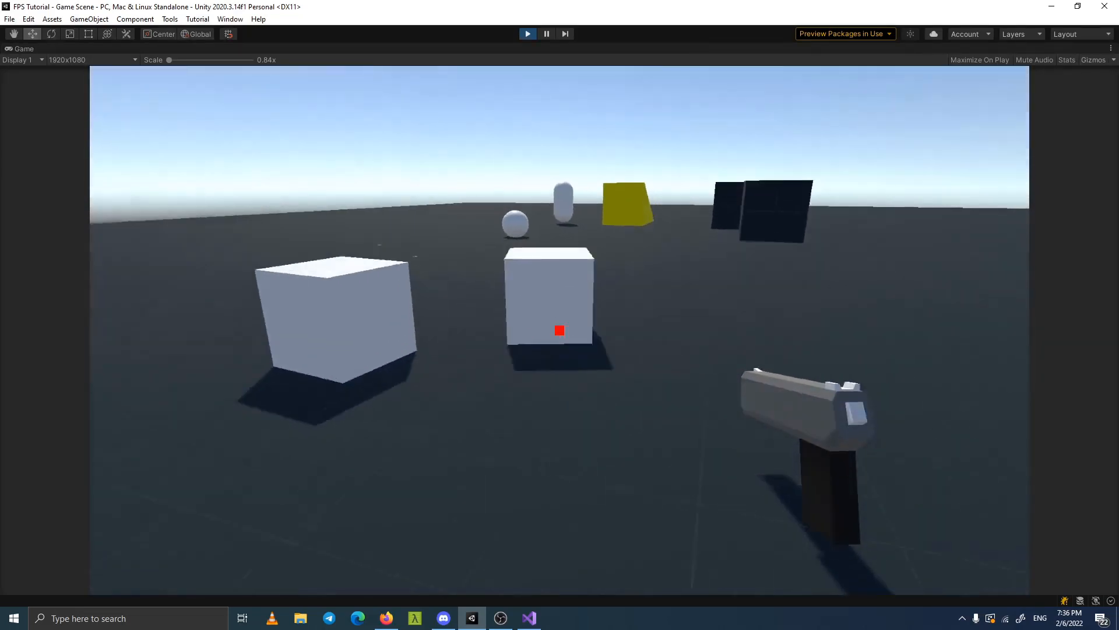
key(s)
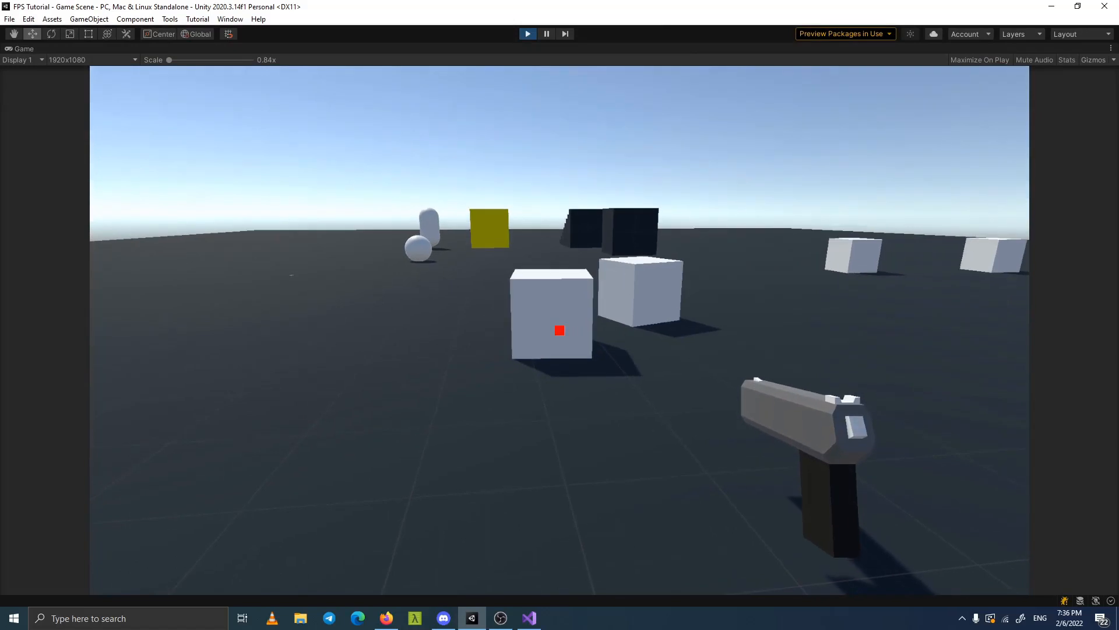
key(d)
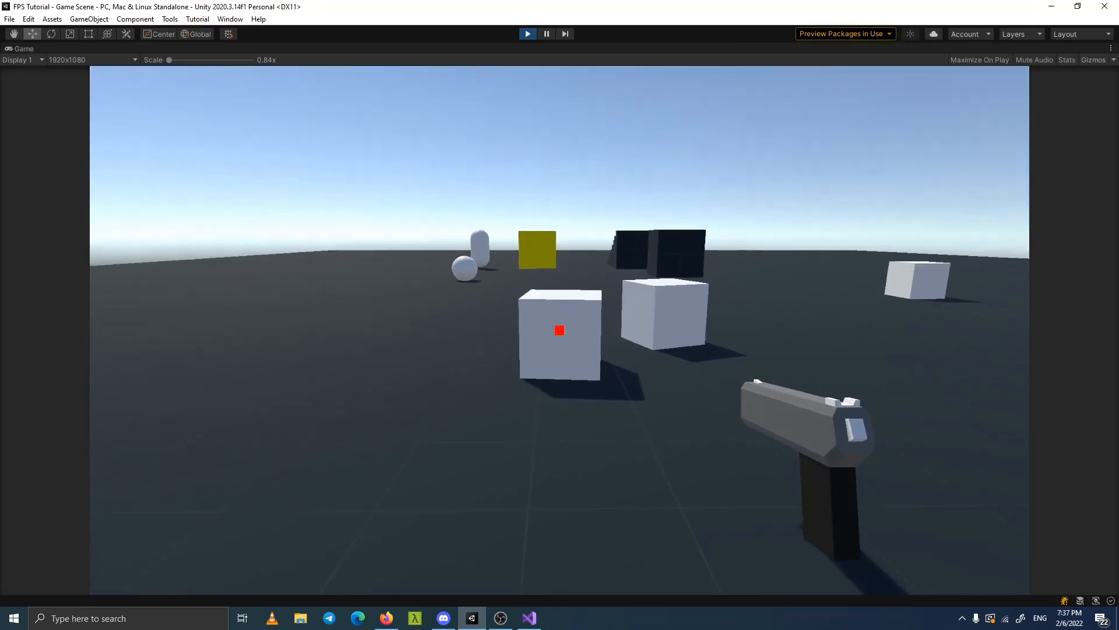
key(d)
click(560, 330)
key(w)
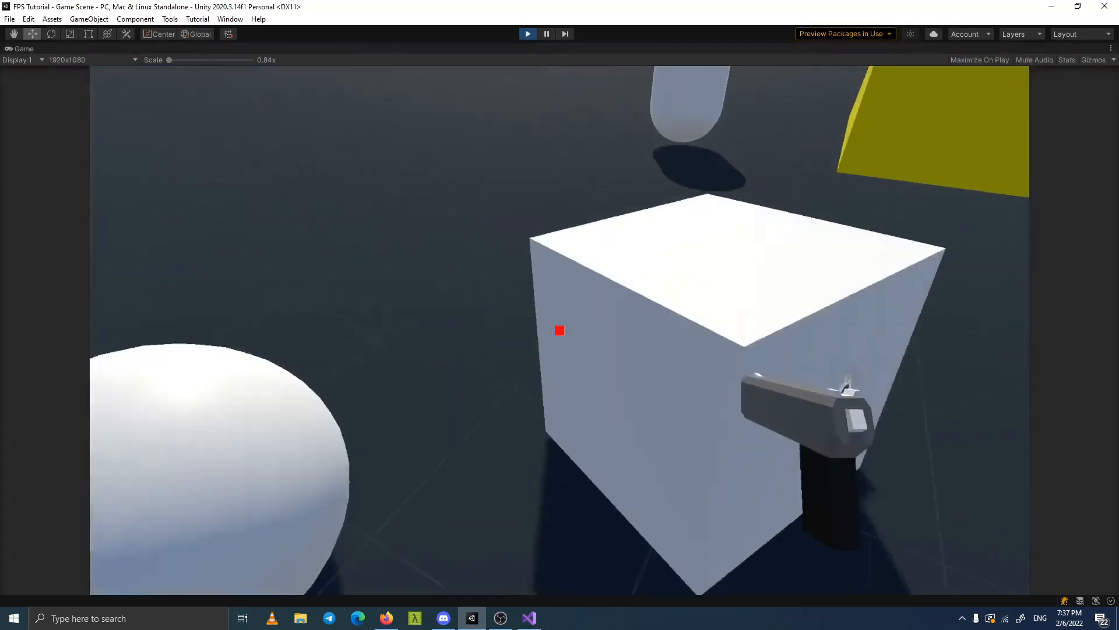
click(560, 329)
key(s)
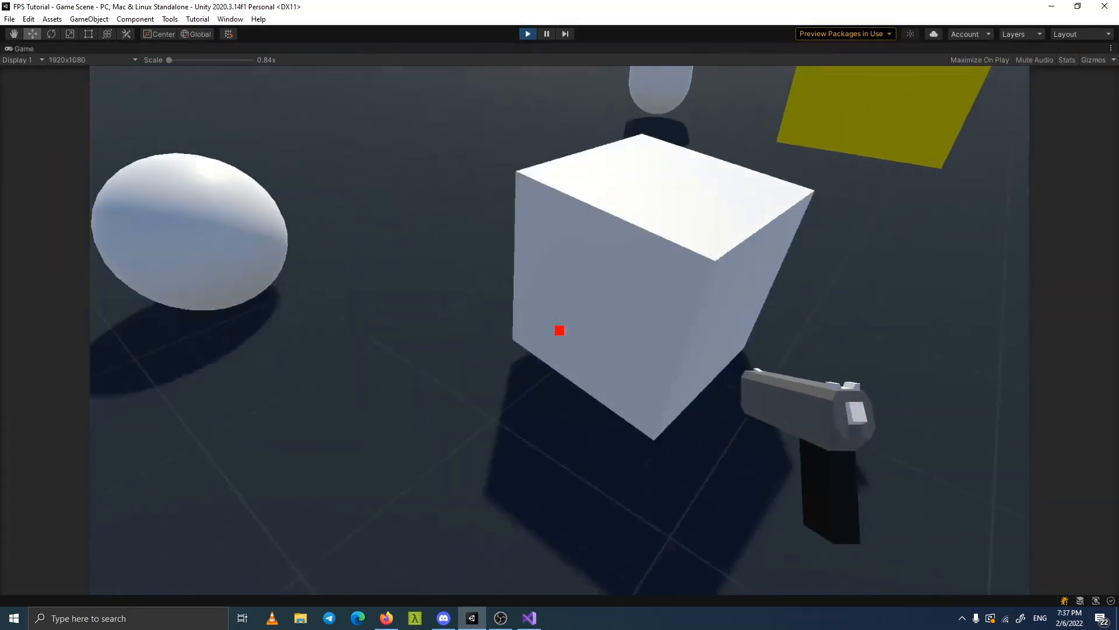
key(w)
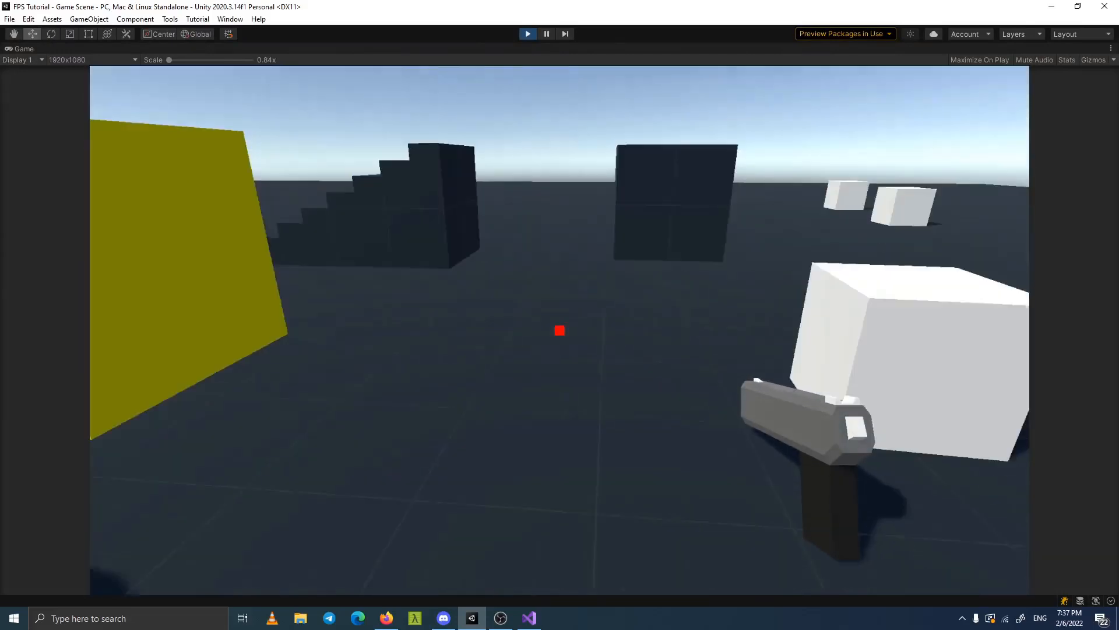
key(a)
key(w)
key(space)
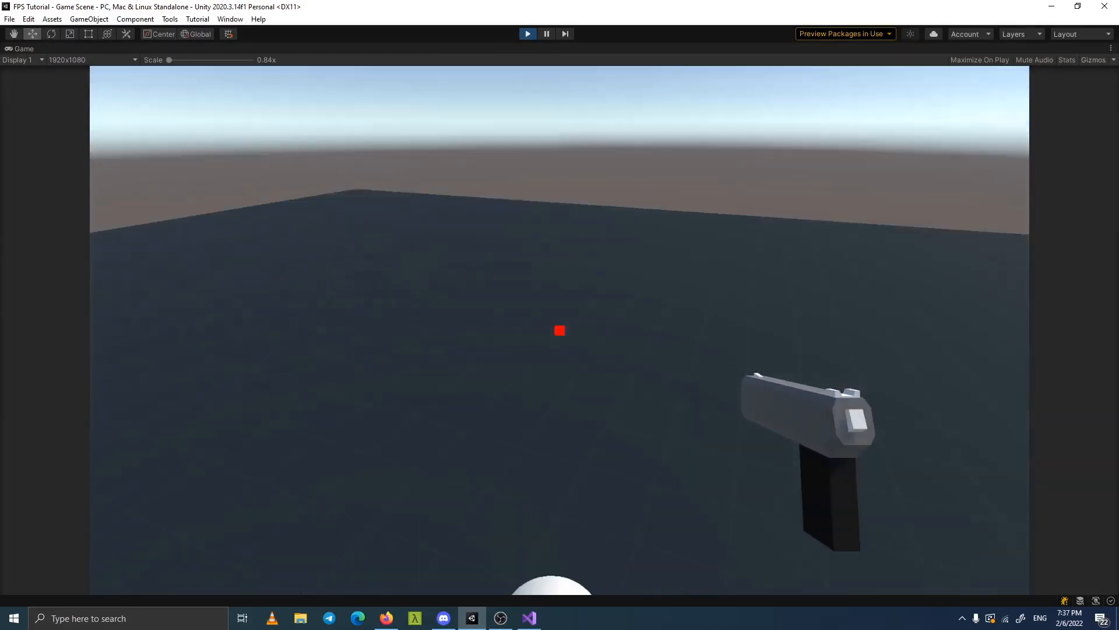
key(s)
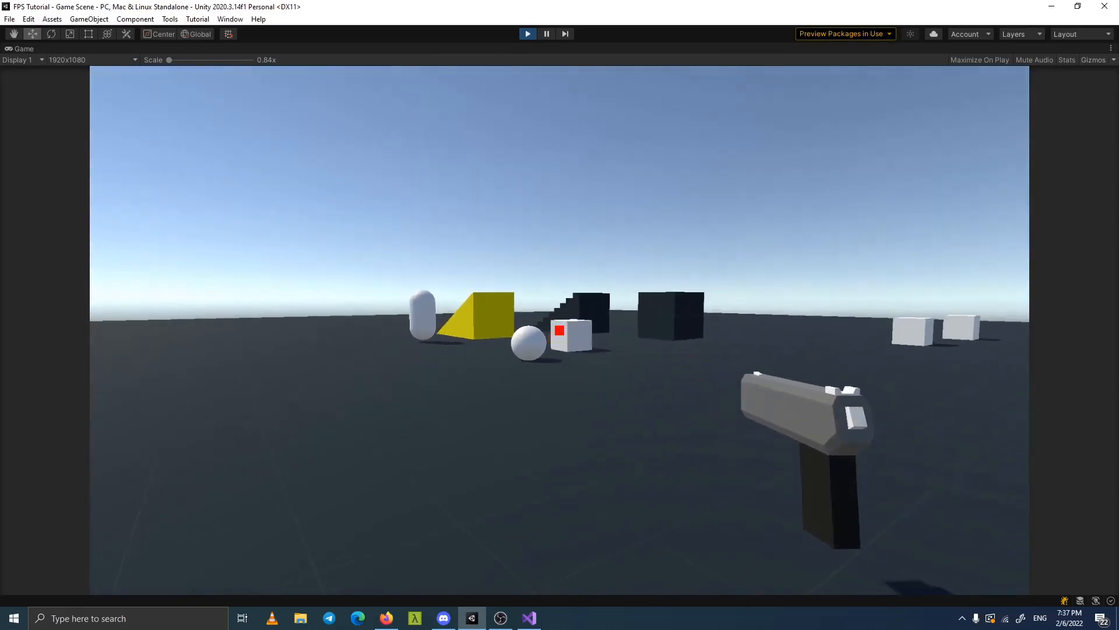
key(w)
key(w)
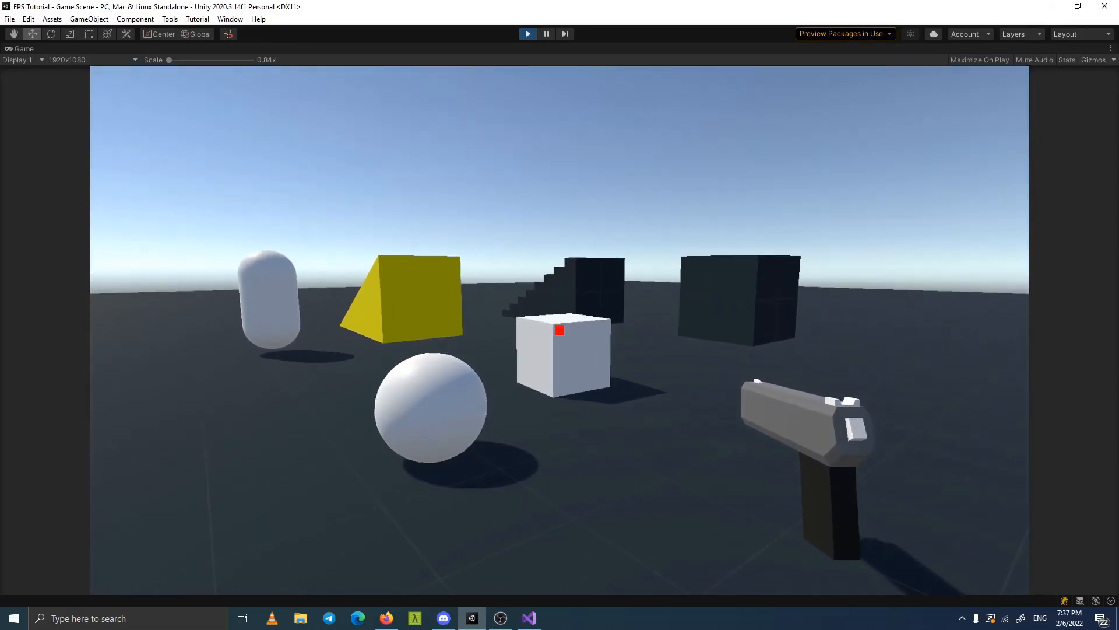
key(Escape)
click(528, 34)
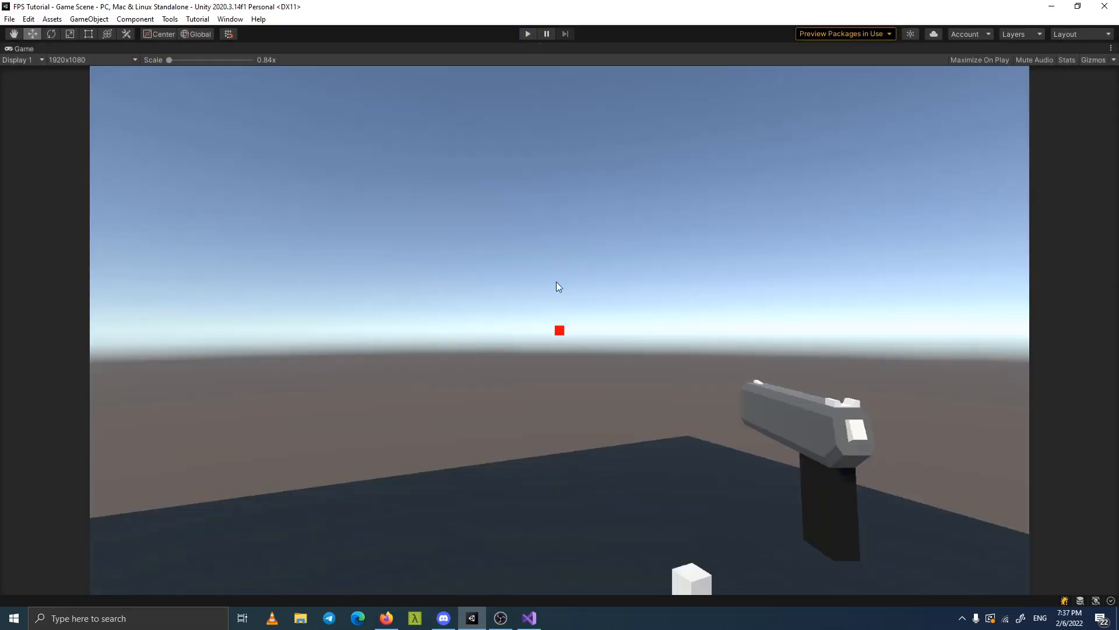